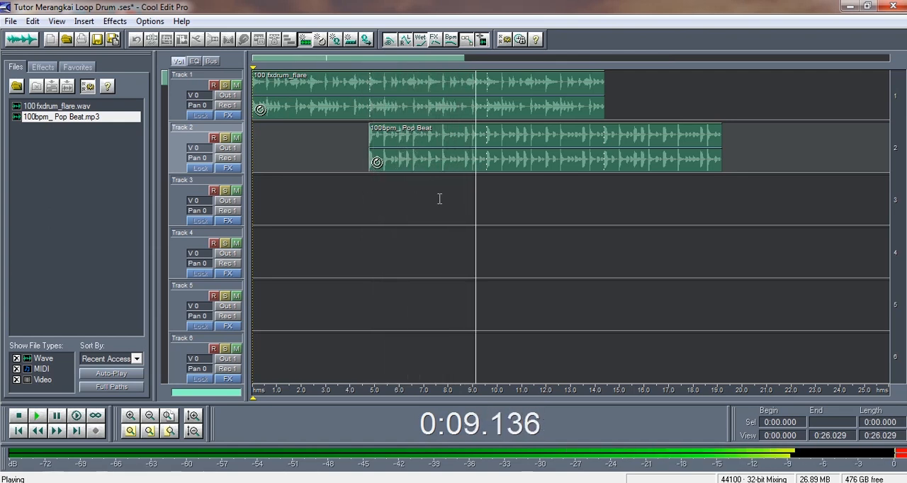
pyautogui.press('space')
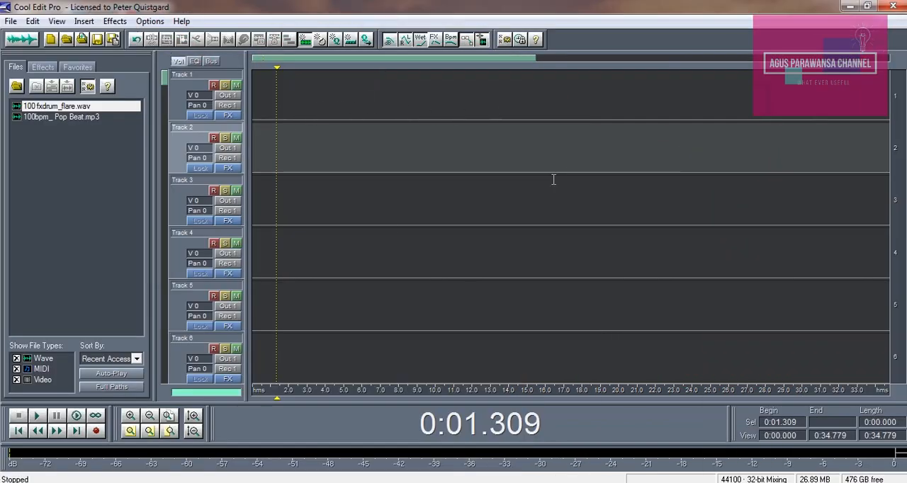
# View the waveform of 100 fxdrum_flare.wav and briefly play it from the beginning.
pyautogui.click(253, 106)
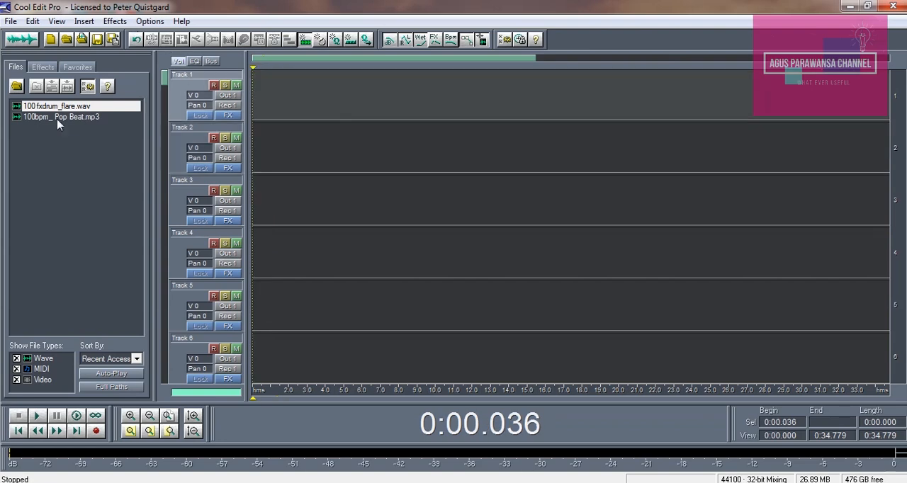
pyautogui.click(24, 44)
pyautogui.click(206, 141)
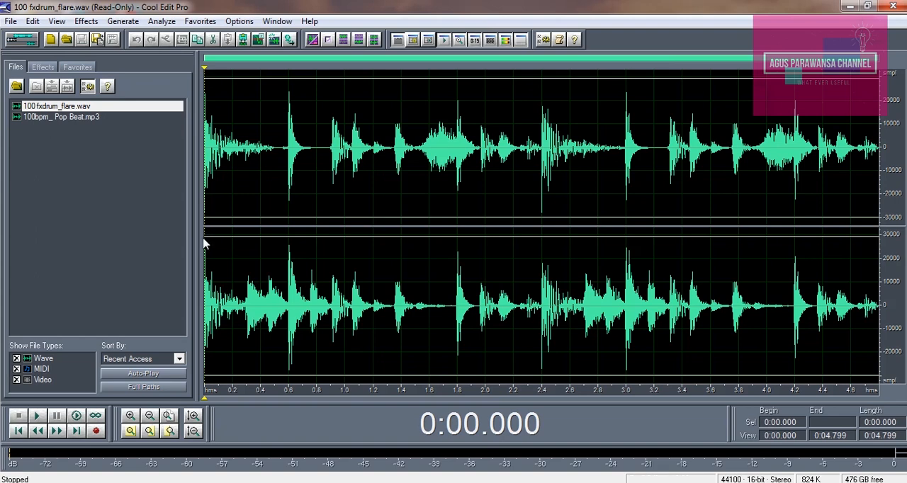
pyautogui.press('space')
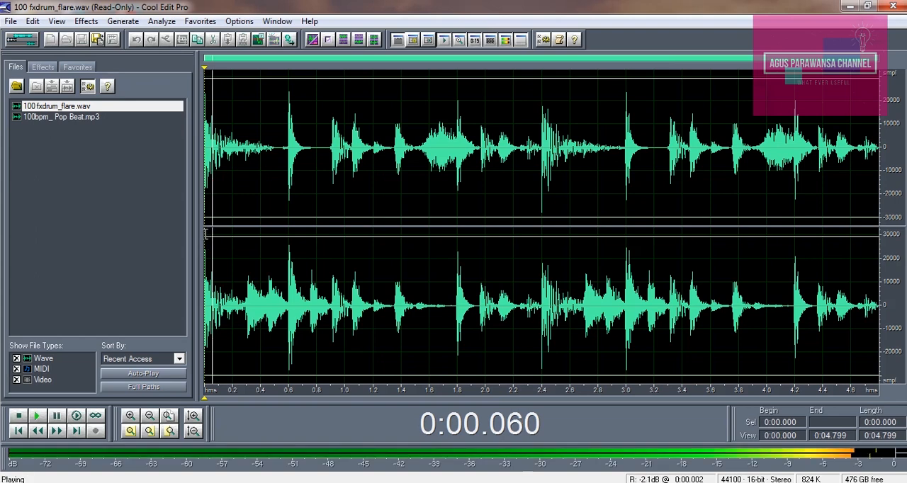
pyautogui.press('space')
pyautogui.click(207, 206)
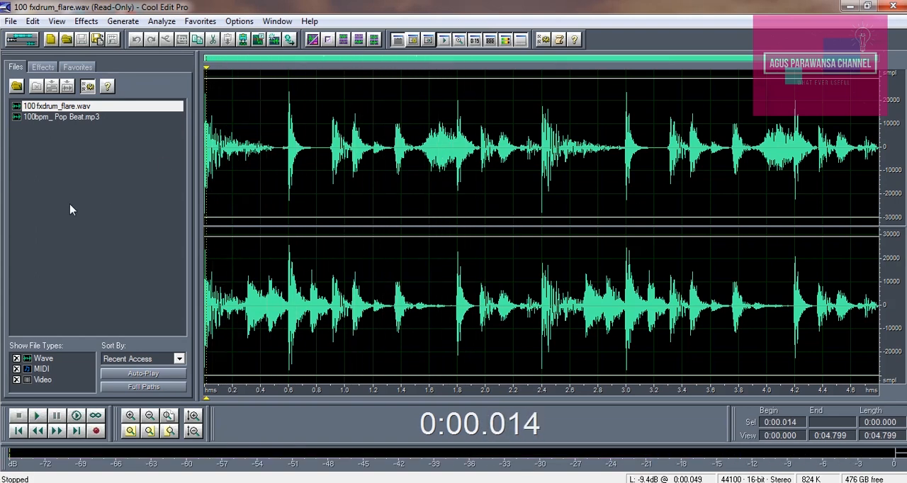
pyautogui.click(327, 177)
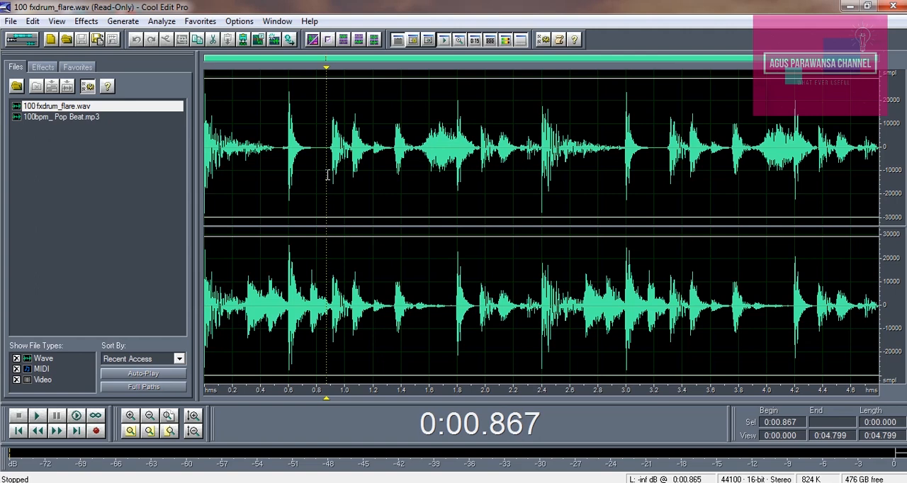
# Return to the multitrack session and place 100 fxdrum_flare.wav at the very start of Track 1.
pyautogui.click(23, 43)
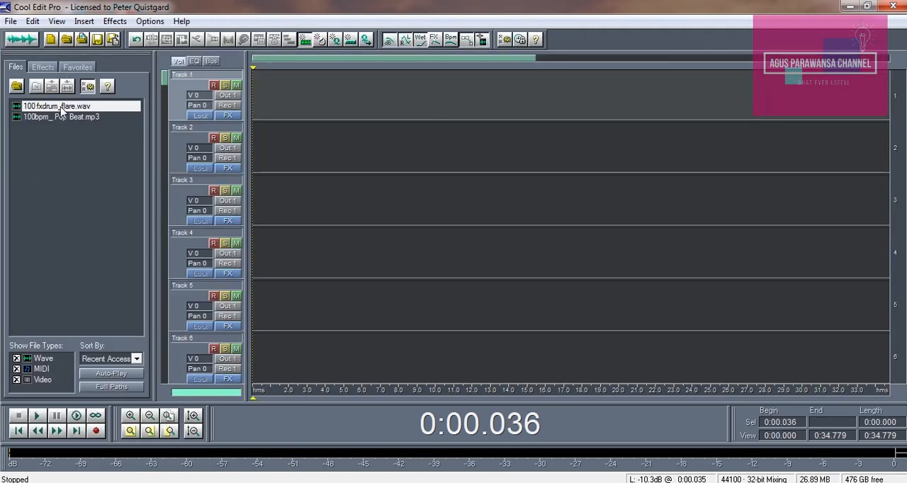
pyautogui.moveTo(61, 110); pyautogui.dragTo(283, 106)
pyautogui.moveTo(344, 114); pyautogui.dragTo(318, 113)
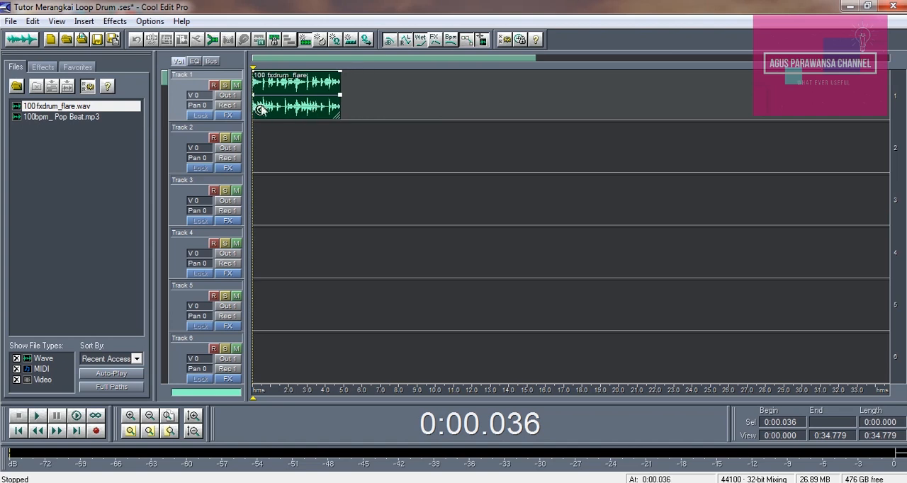
# Enable looping for the 100 fxdrum_flare block, repeating every 8 beats and following the session tempo.
pyautogui.click(303, 145)
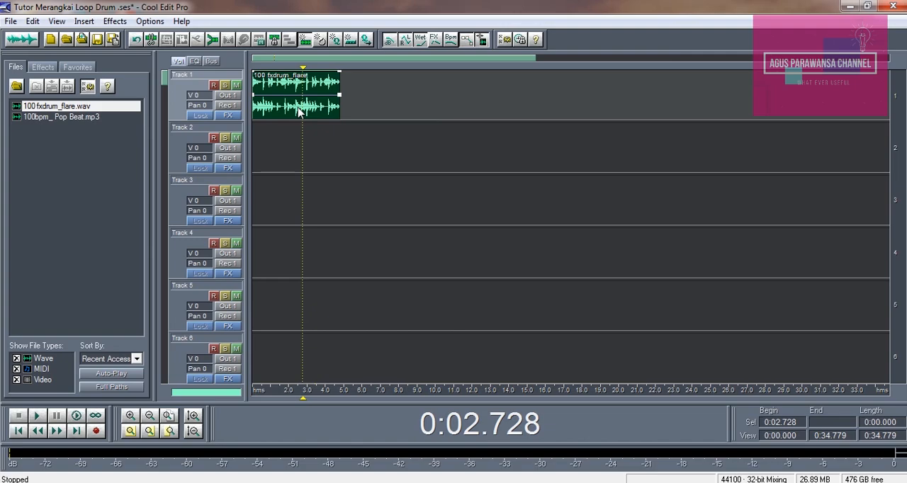
pyautogui.rightClick(298, 111)
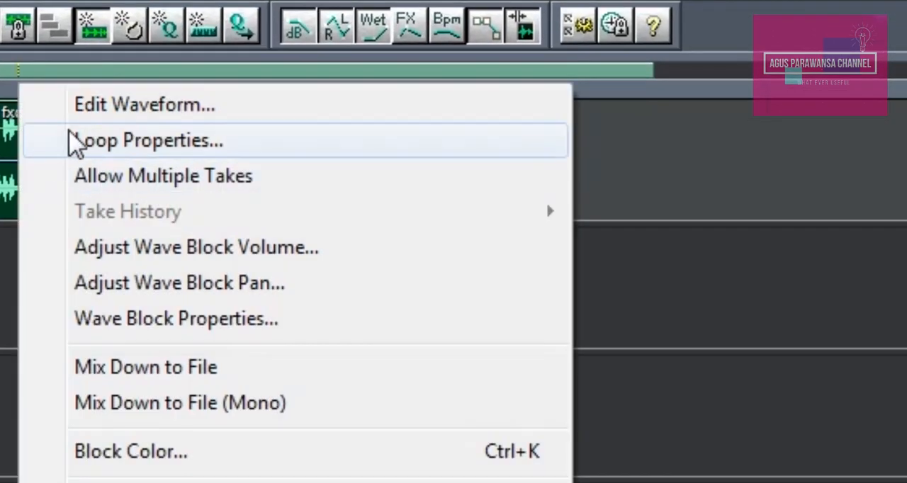
pyautogui.click(74, 141)
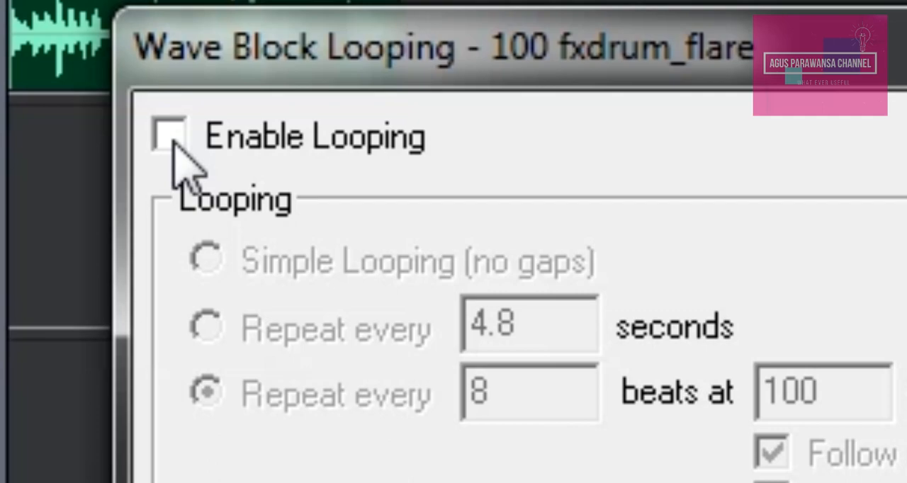
pyautogui.click(170, 136)
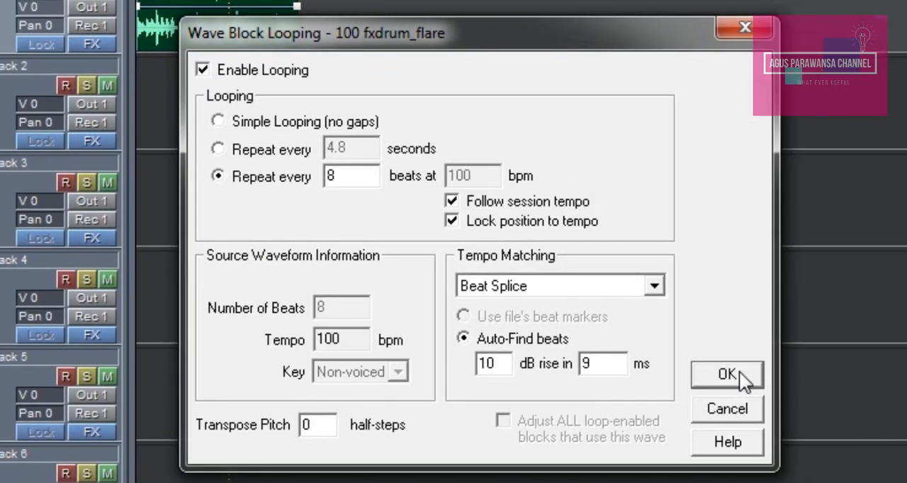
pyautogui.click(730, 374)
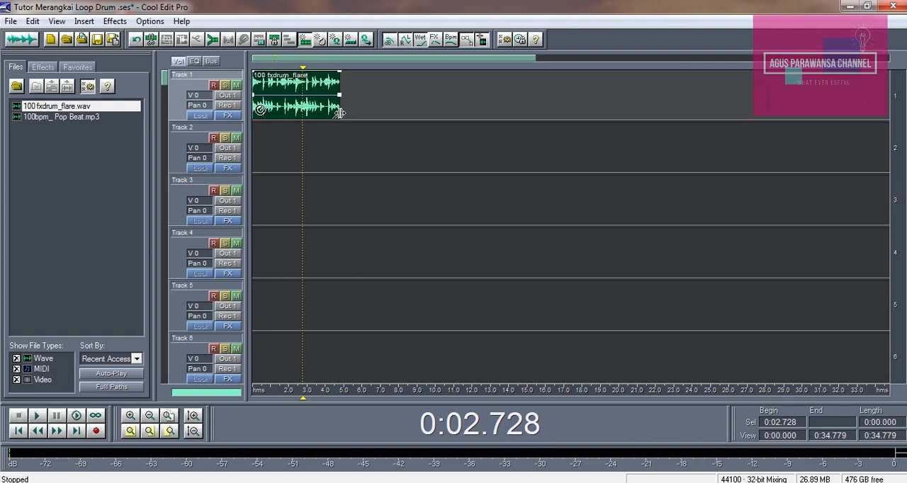
# Extend the looped drum block on Track 1 to about 19 seconds and return the playback cursor to the start.
pyautogui.moveTo(340, 113); pyautogui.dragTo(603, 120)
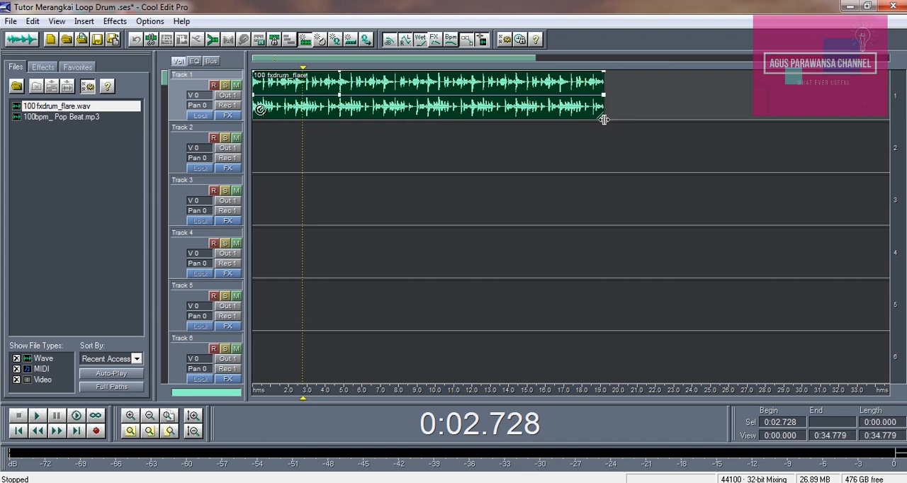
pyautogui.click(335, 147)
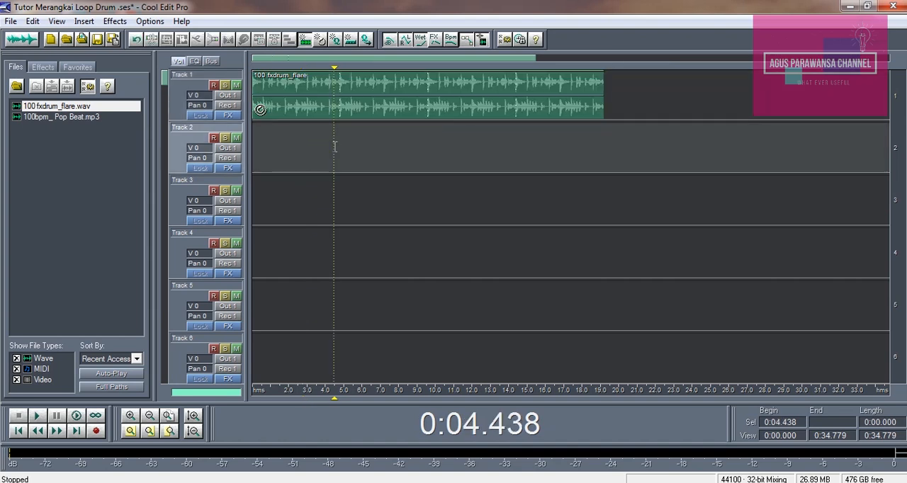
pyautogui.click(260, 149)
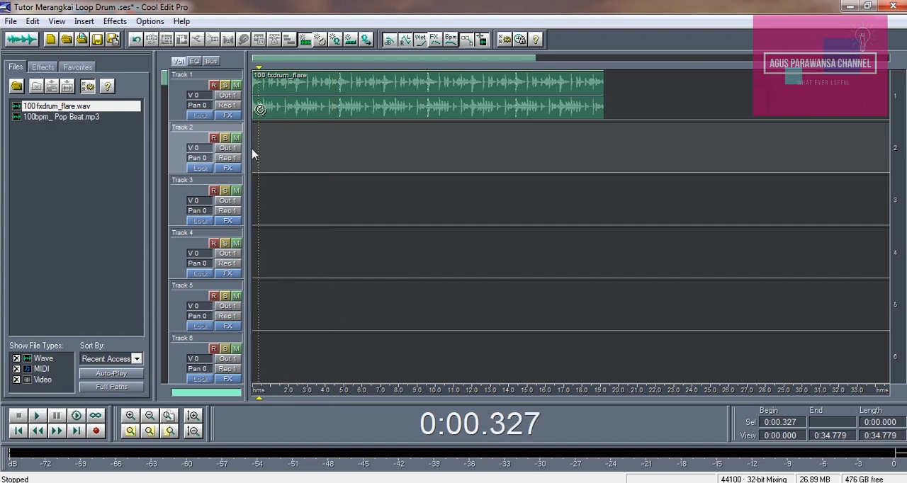
pyautogui.click(252, 150)
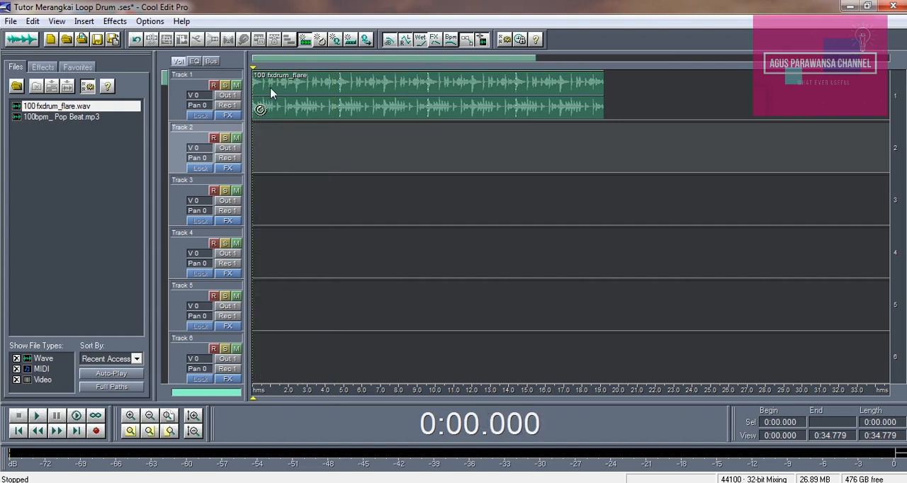
# Examine the drum block's source waveform and the files in the FX Drums folder, then return to the multitrack session.
pyautogui.click(305, 109)
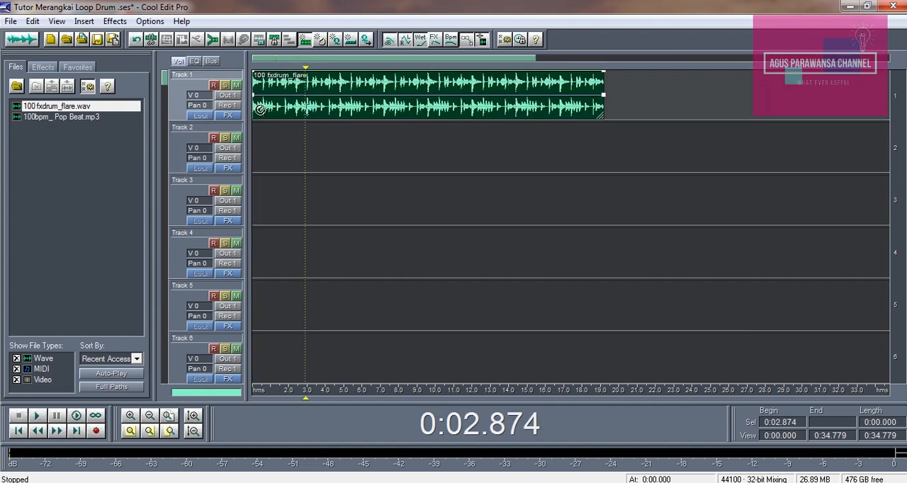
pyautogui.doubleClick(268, 88)
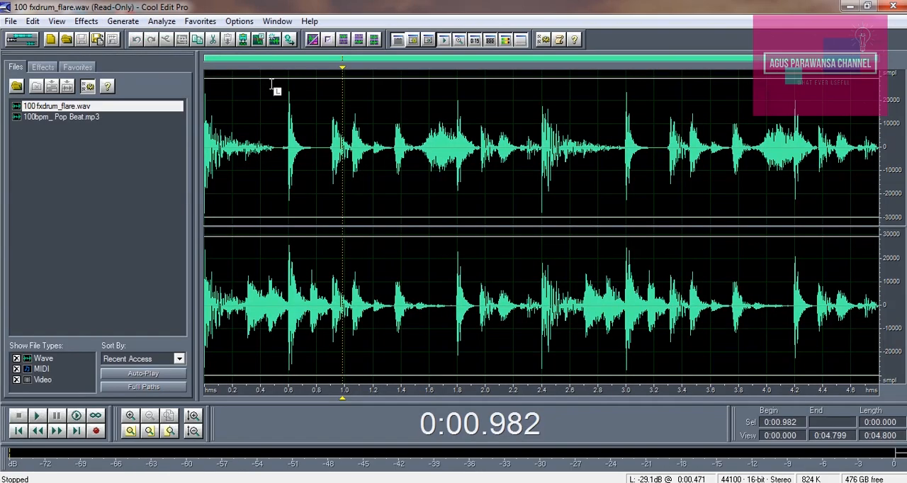
pyautogui.click(12, 22)
pyautogui.click(25, 59)
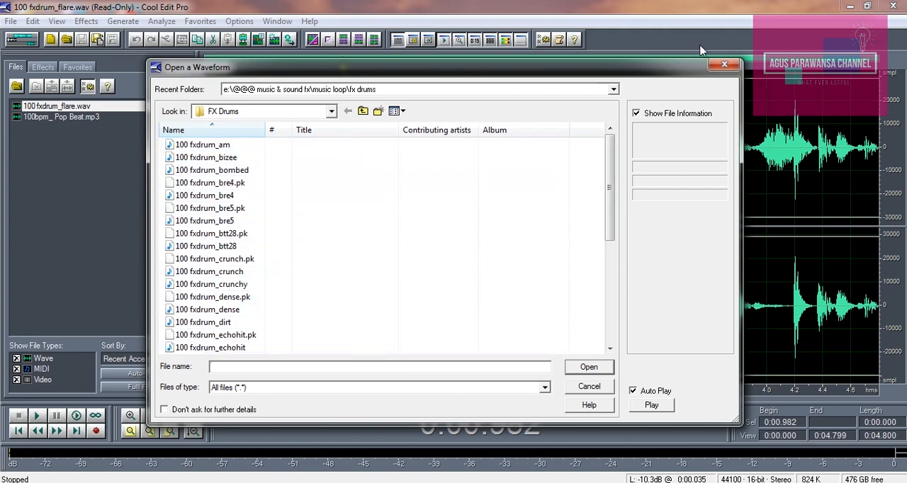
pyautogui.click(725, 64)
pyautogui.click(22, 40)
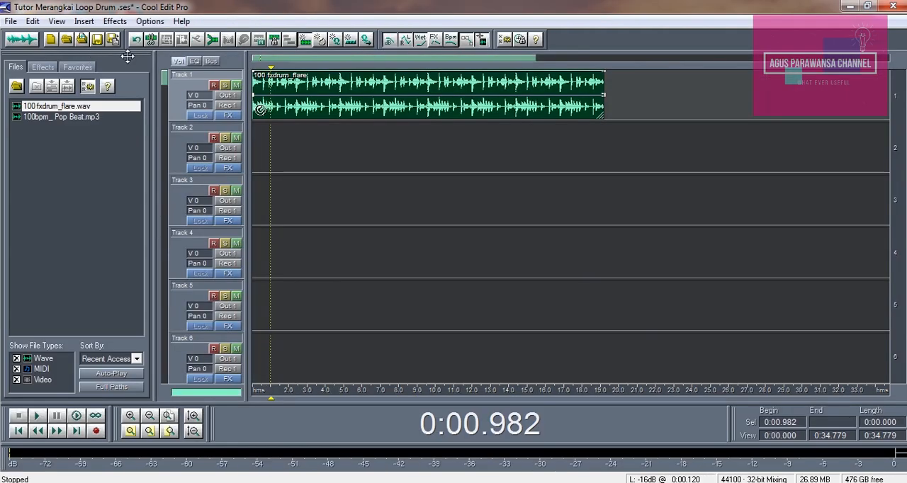
pyautogui.click(252, 144)
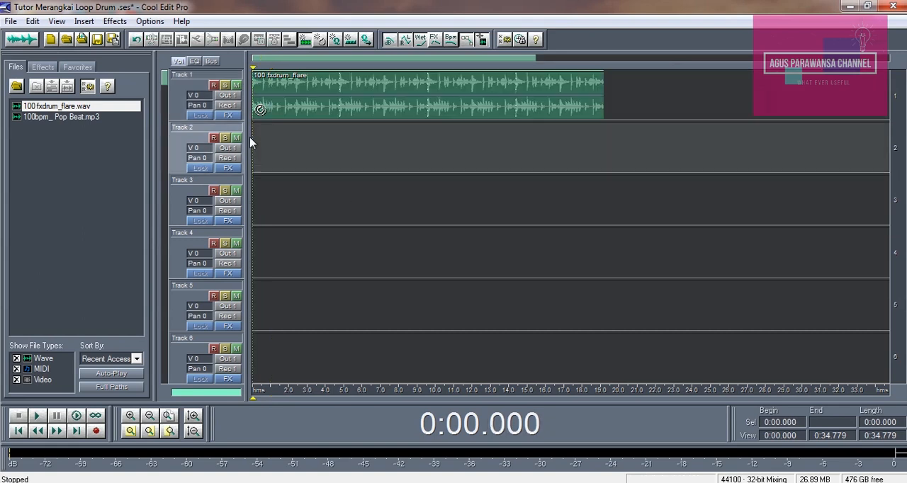
pyautogui.click(373, 112)
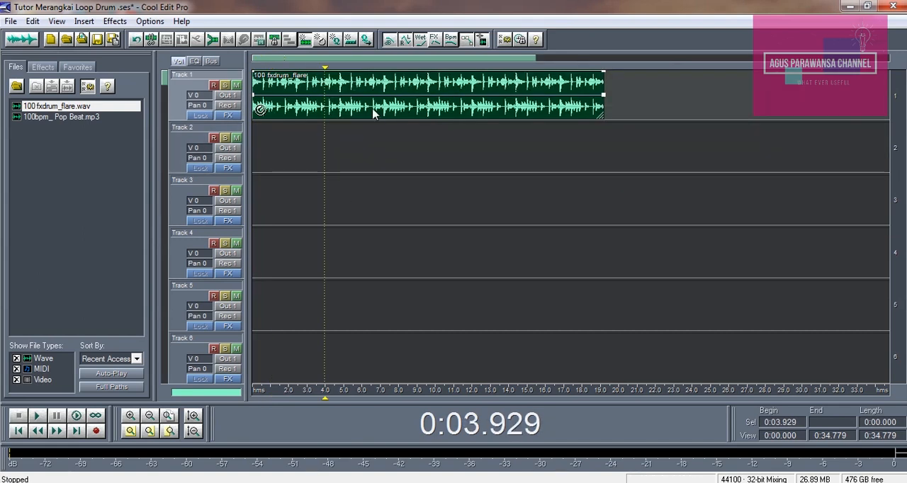
pyautogui.click(296, 111)
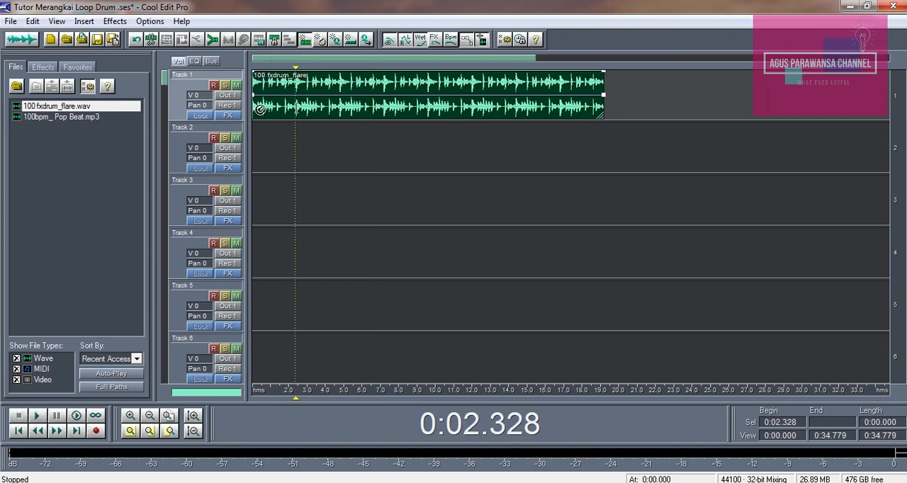
# Enable the session metronome with the African 1 sound set, -6 dB volume and 4/4 time.
pyautogui.click(151, 21)
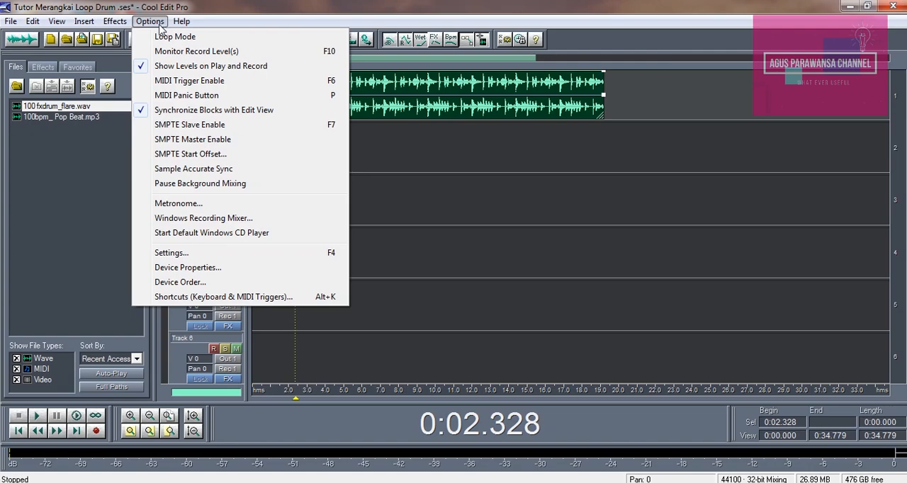
pyautogui.click(159, 25)
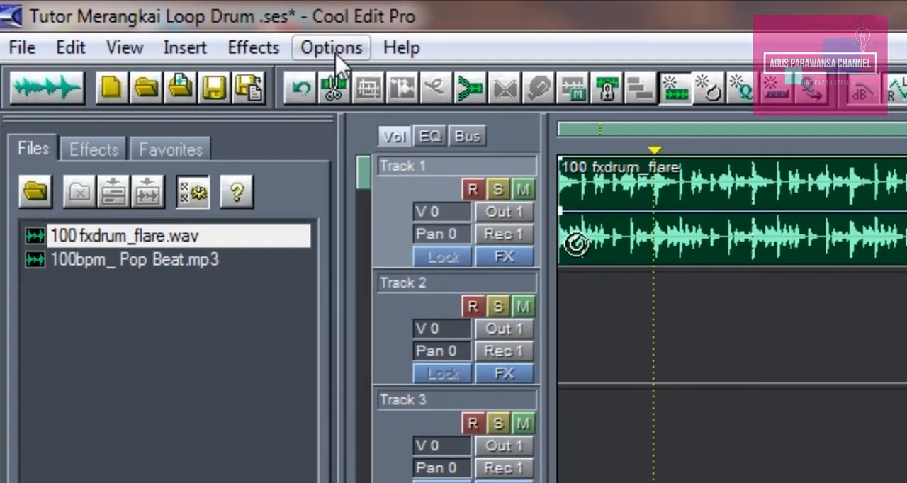
pyautogui.click(152, 24)
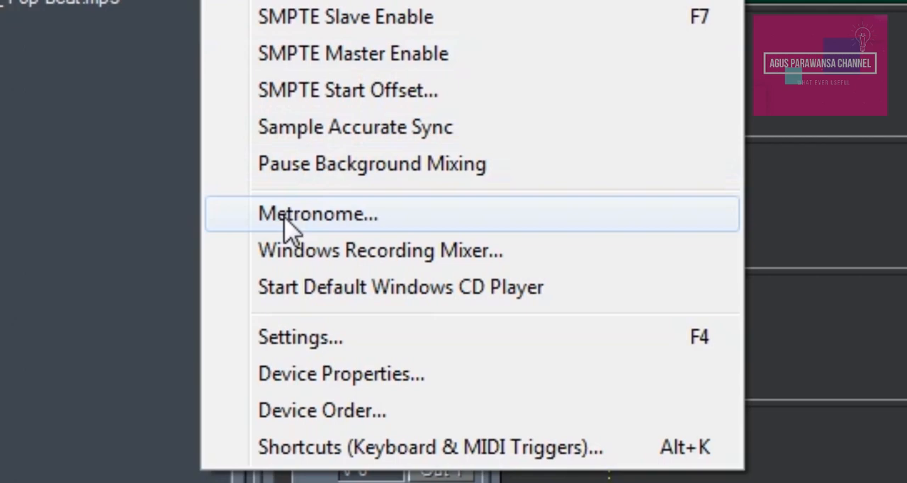
pyautogui.click(291, 226)
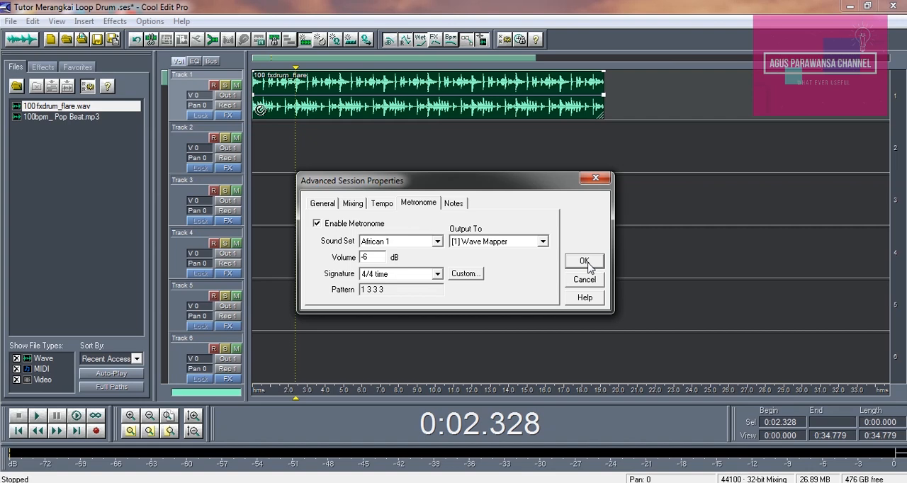
pyautogui.click(585, 261)
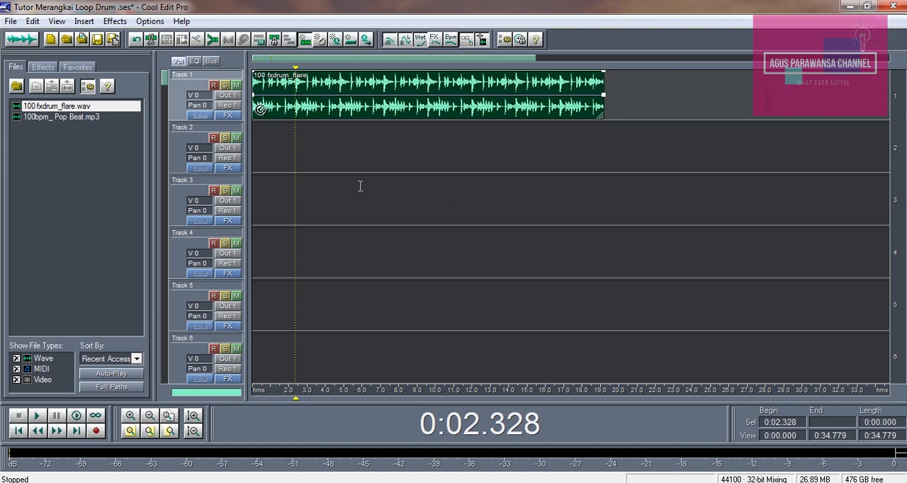
# Arm Track 2 for recording and briefly play the session from just past the end of the drum loop.
pyautogui.click(251, 153)
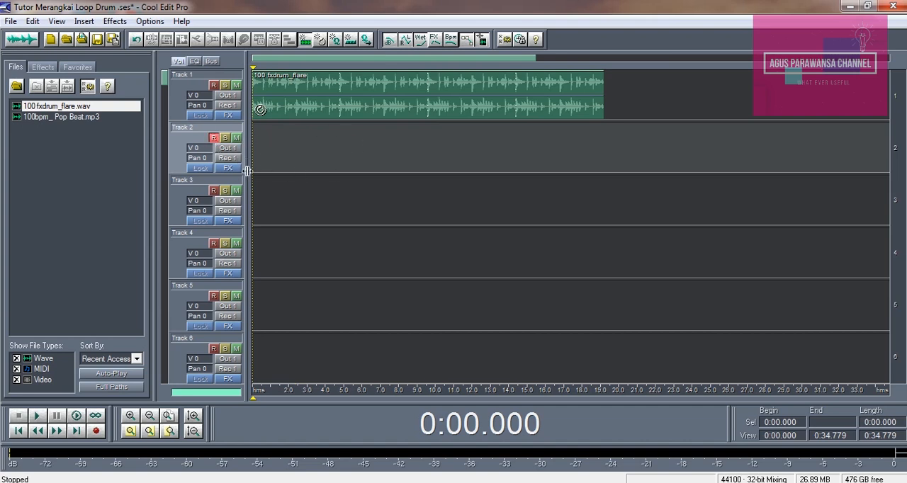
pyautogui.click(612, 130)
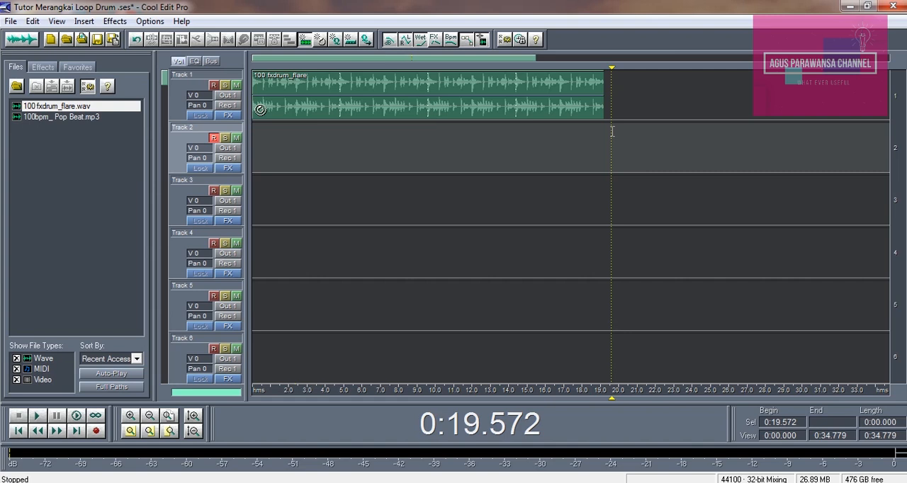
pyautogui.press('space')
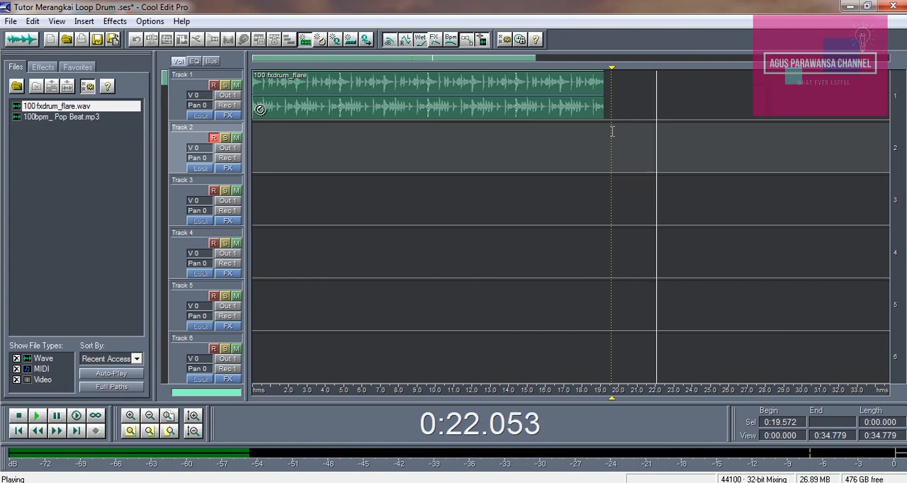
pyautogui.press('space')
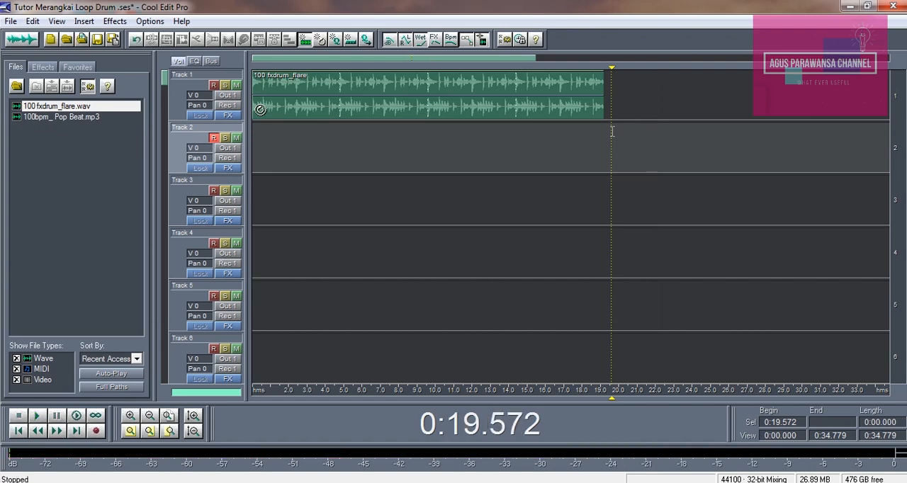
# Review the session tempo, beats per bar and ticks per beat in the advanced session properties.
pyautogui.click(148, 23)
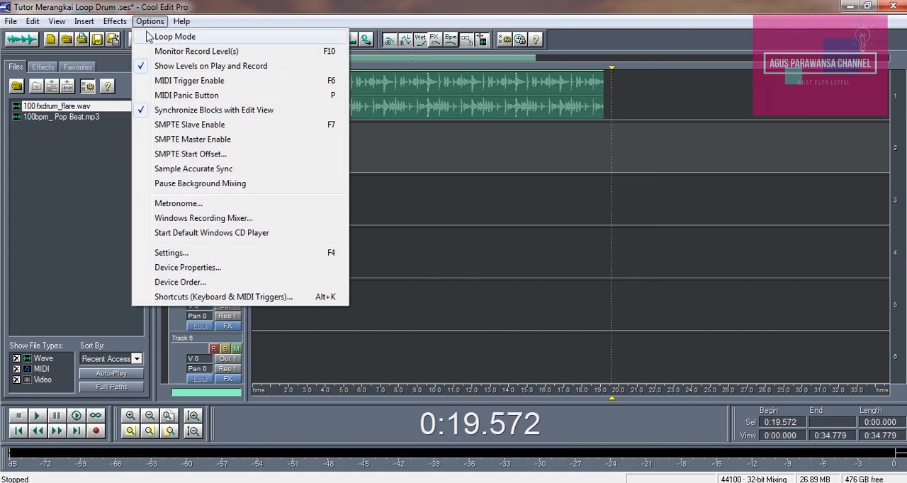
pyautogui.click(167, 207)
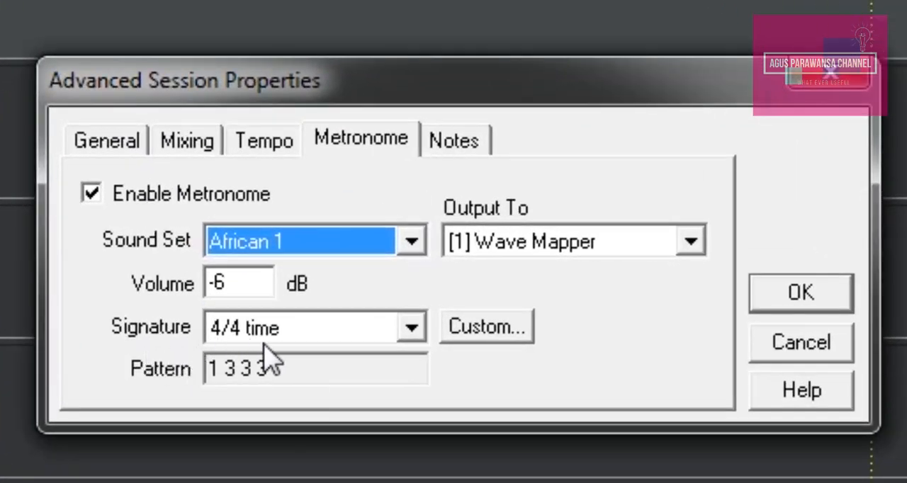
pyautogui.click(276, 152)
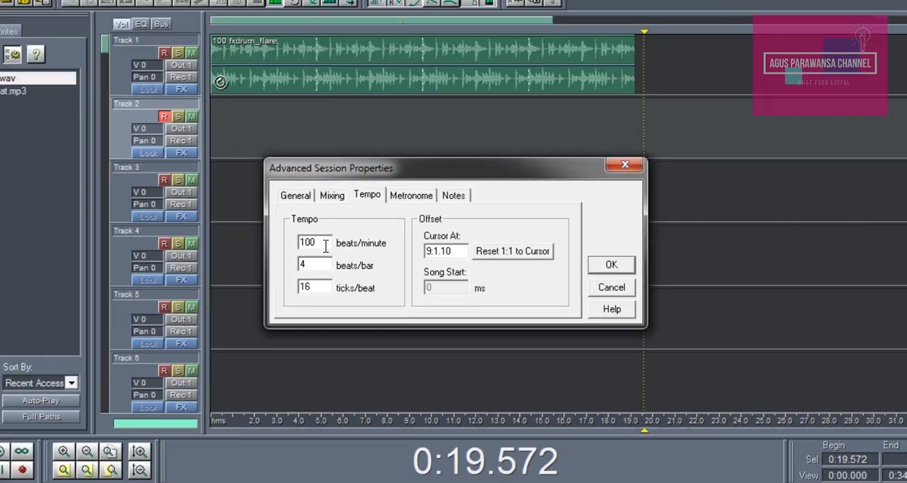
pyautogui.click(326, 245)
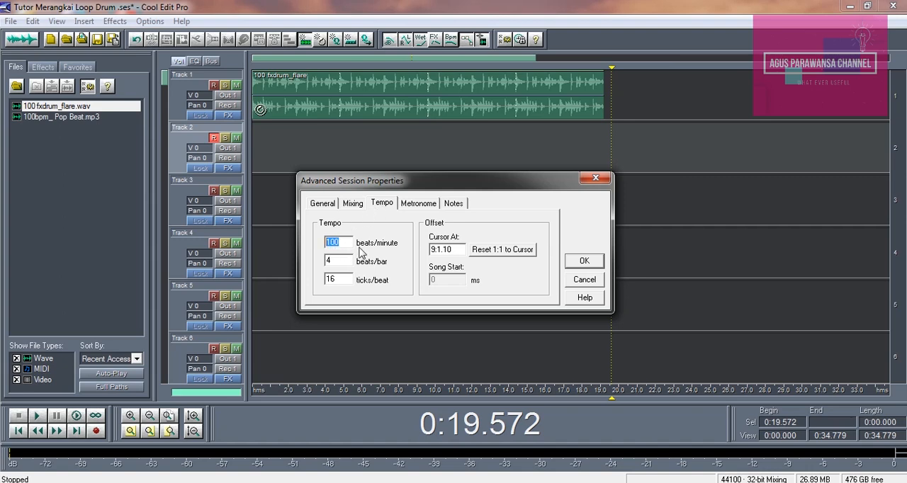
pyautogui.click(585, 262)
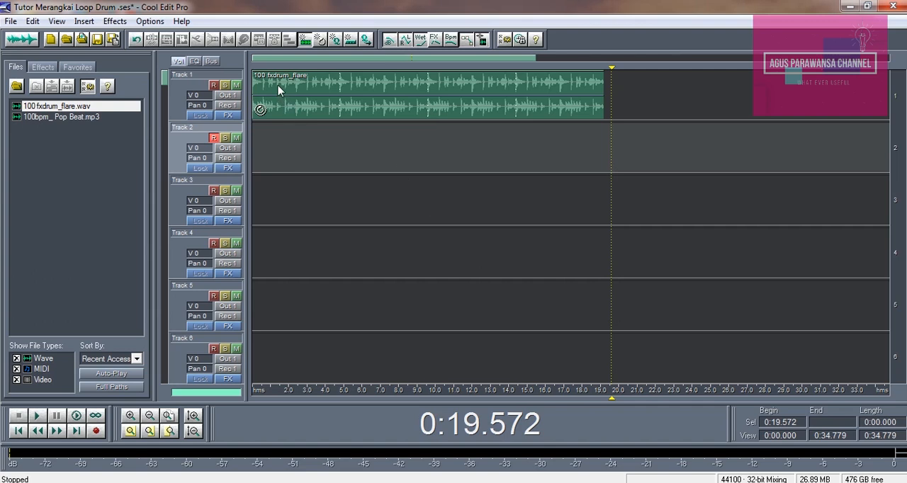
# Play the drum loop with the metronome from the start of the session and stop playback.
pyautogui.click(278, 89)
pyautogui.click(253, 145)
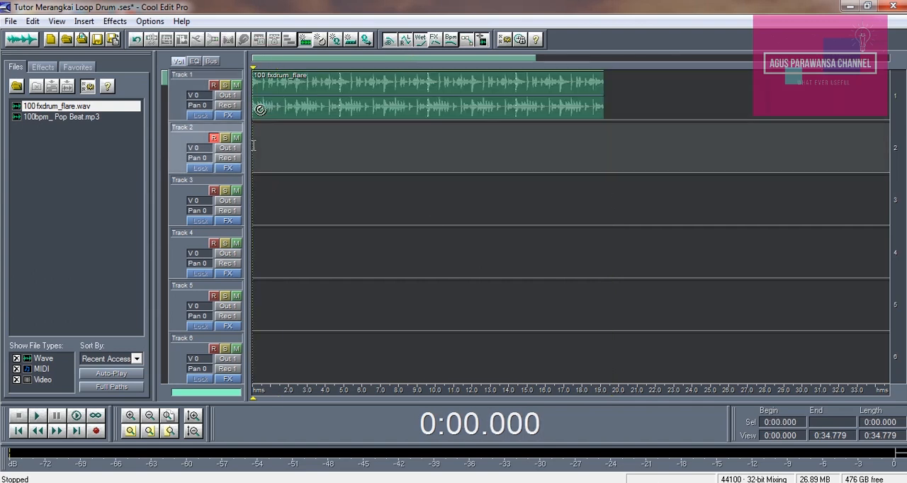
pyautogui.press('space')
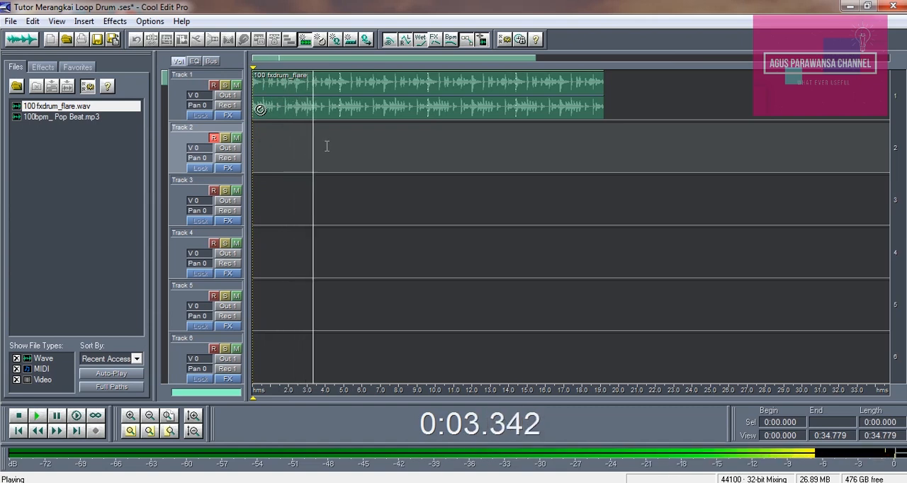
pyautogui.press('space')
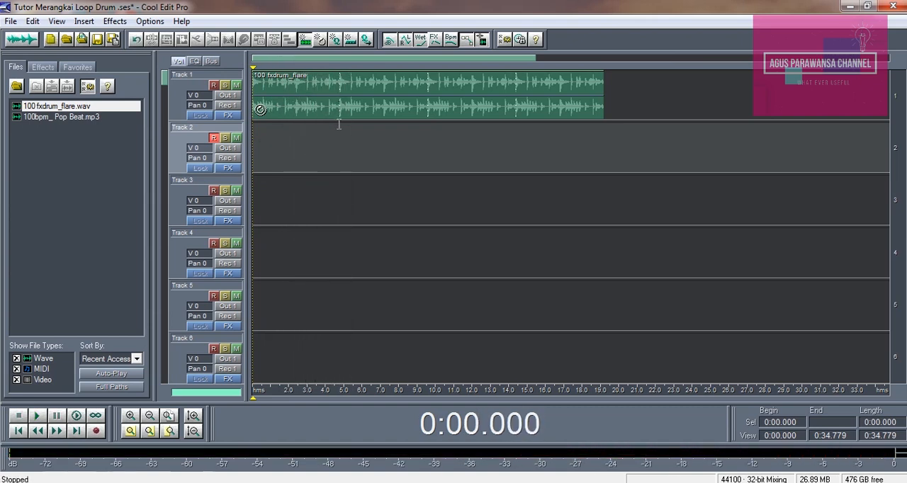
# Disable the metronome in the advanced session properties.
pyautogui.click(287, 122)
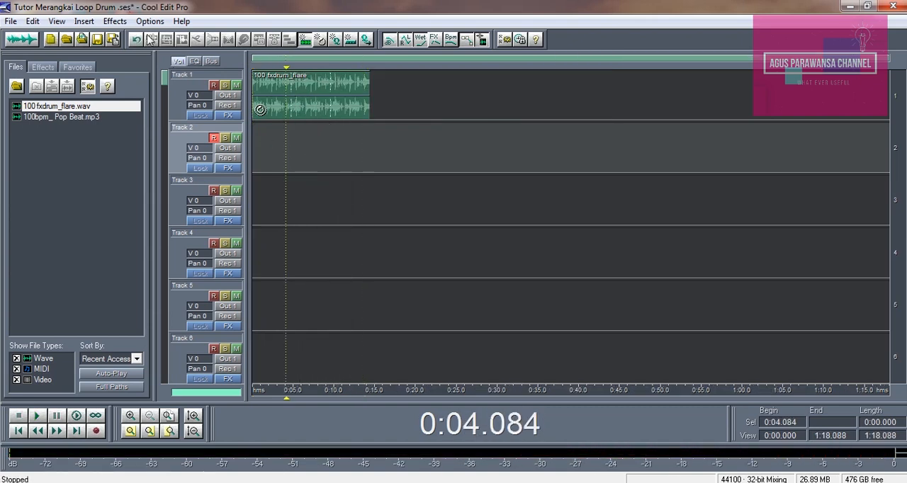
pyautogui.click(115, 21)
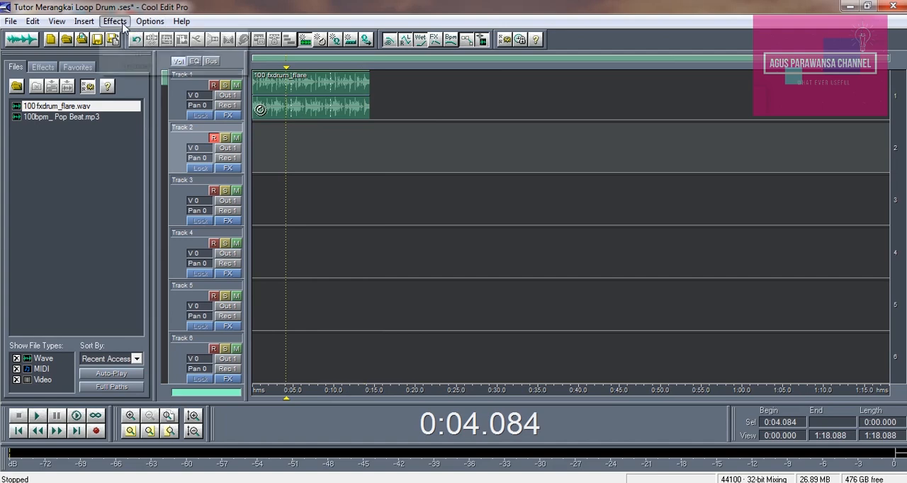
pyautogui.moveTo(150, 21)
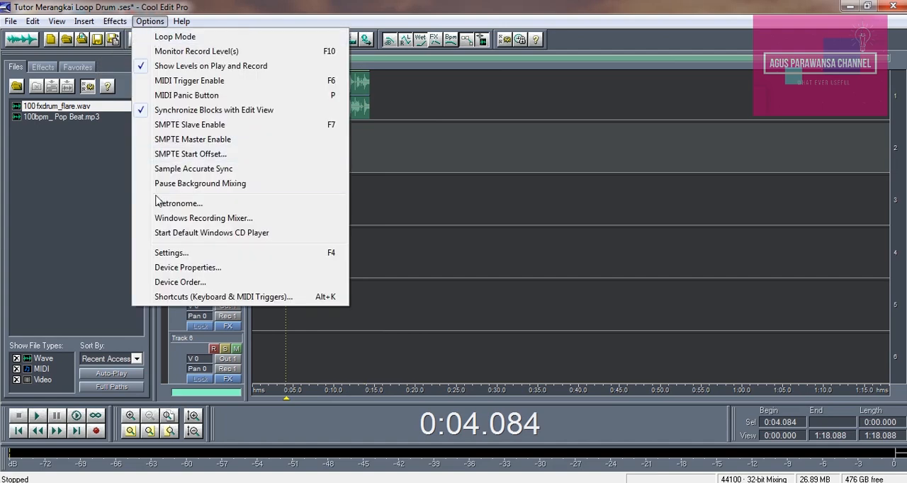
pyautogui.click(163, 203)
pyautogui.click(317, 227)
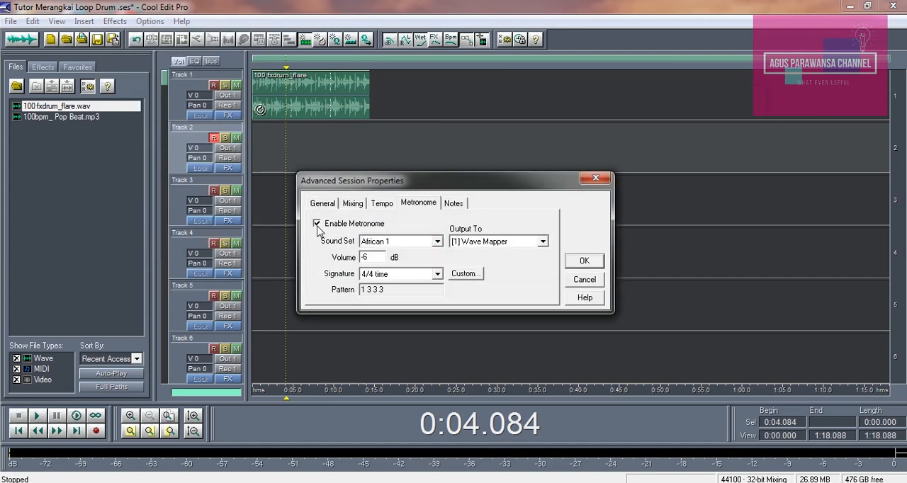
pyautogui.click(586, 262)
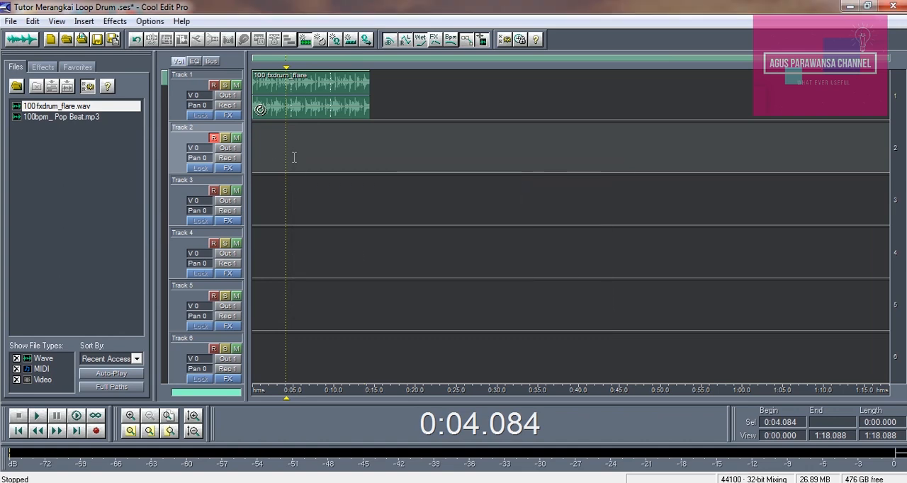
# Play the drum loop briefly from the session start without the metronome.
pyautogui.click(253, 146)
pyautogui.press('space')
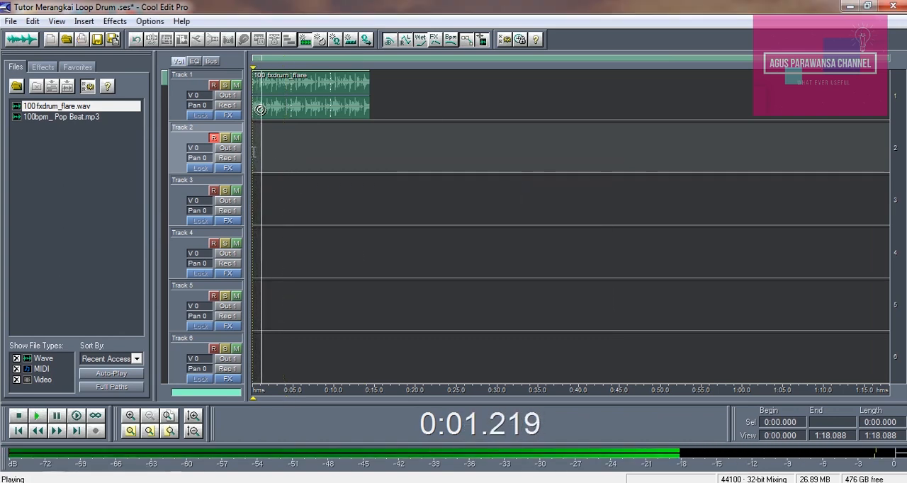
pyautogui.press('space')
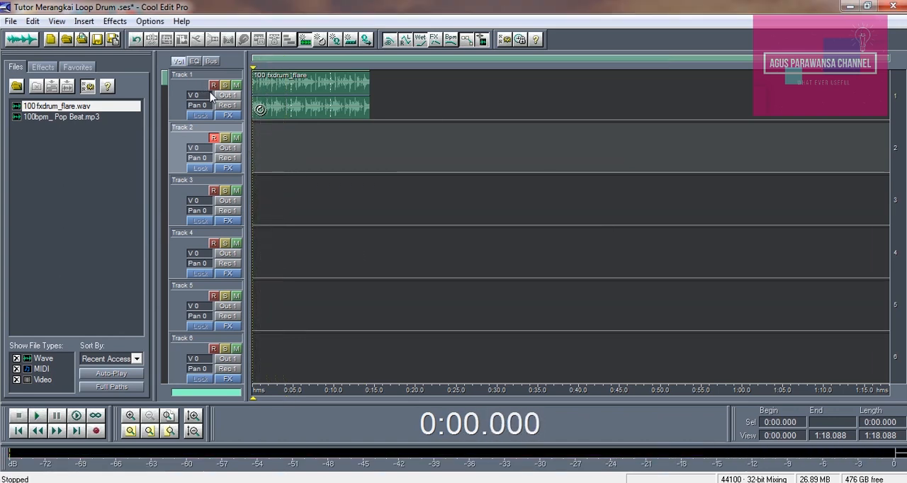
# Re-enable the session metronome, keeping the African 1 sound set and 4/4 time.
pyautogui.click(150, 20)
pyautogui.click(186, 203)
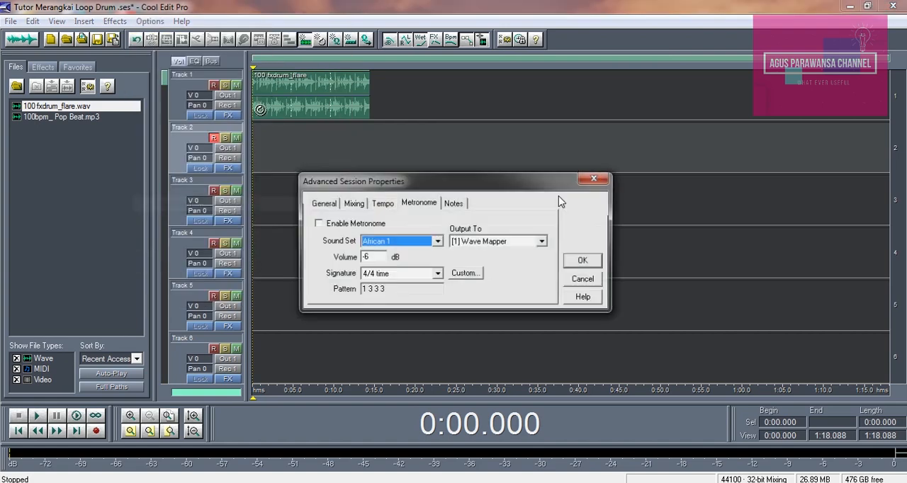
pyautogui.click(318, 224)
pyautogui.click(584, 261)
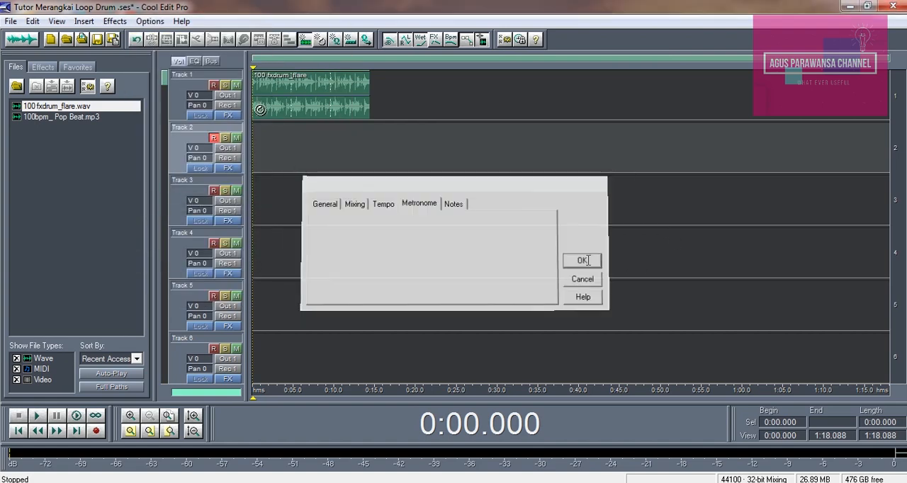
# Play the session from the start and again from about 17.6 s, past the end of the drum loop.
pyautogui.press('space')
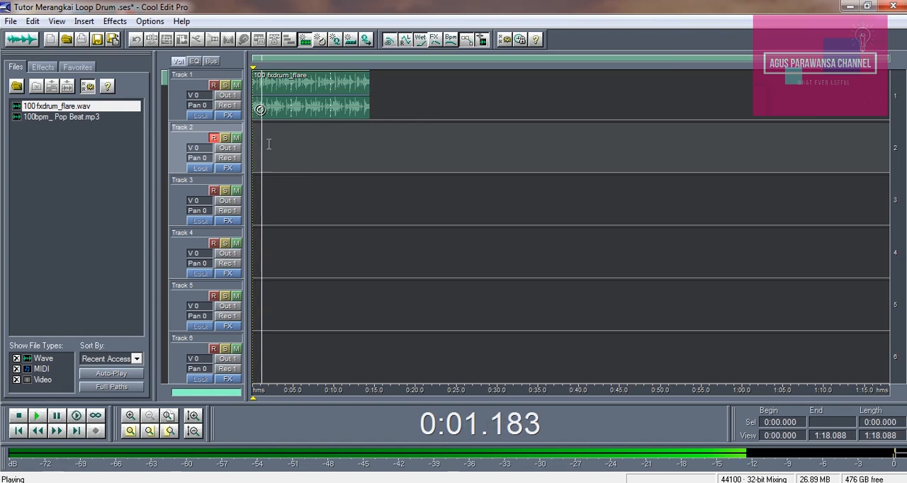
pyautogui.moveTo(375, 129); pyautogui.dragTo(379, 129)
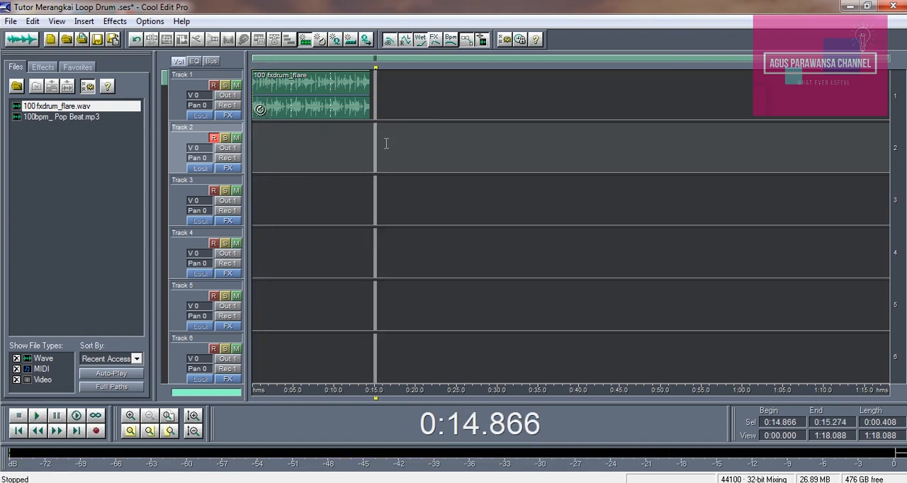
pyautogui.click(396, 144)
pyautogui.press('space')
pyautogui.press('space')
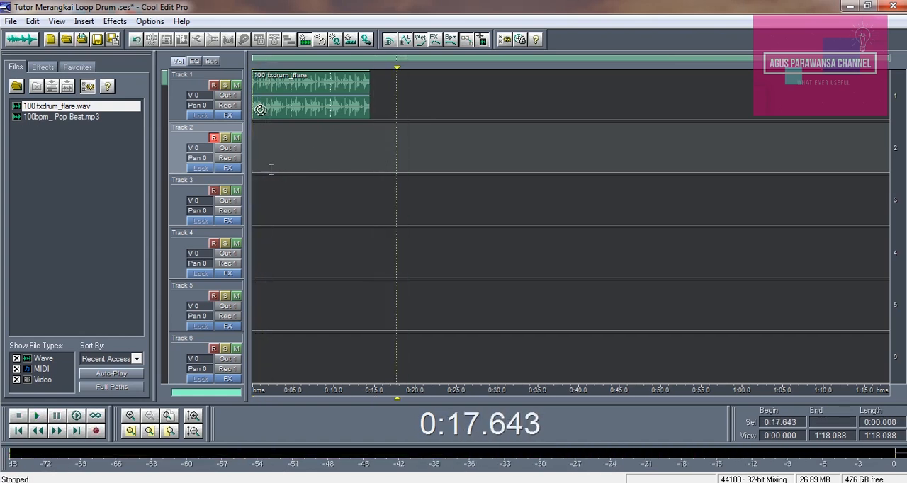
# Place 100bpm_ Pop Beat.mp3 at the start of Track 2 and disarm the track for recording.
pyautogui.click(305, 147)
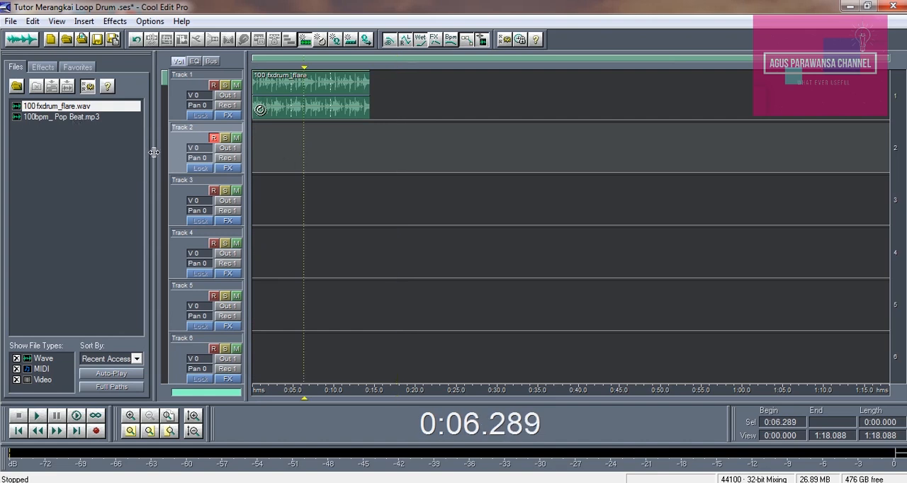
pyautogui.moveTo(64, 120); pyautogui.dragTo(252, 146)
pyautogui.click(214, 138)
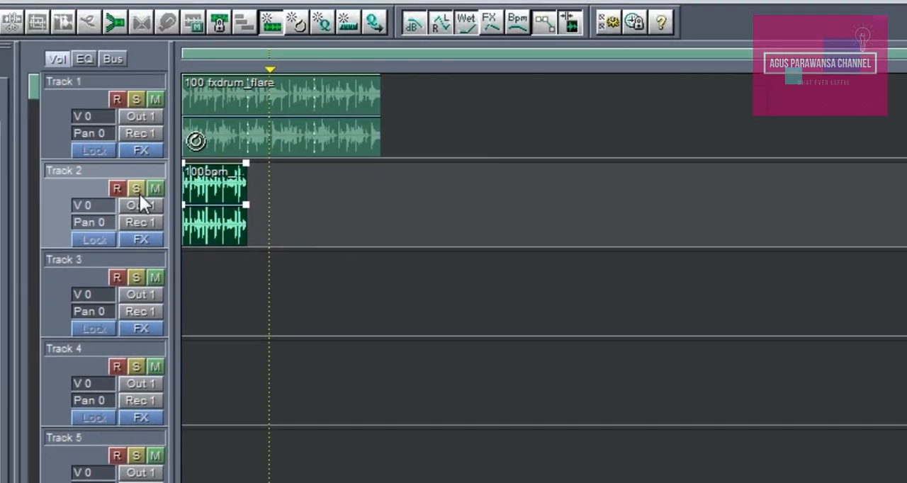
# Solo Track 2 and play the Pop Beat block from the session start.
pyautogui.click(192, 157)
pyautogui.click(183, 296)
pyautogui.press('space')
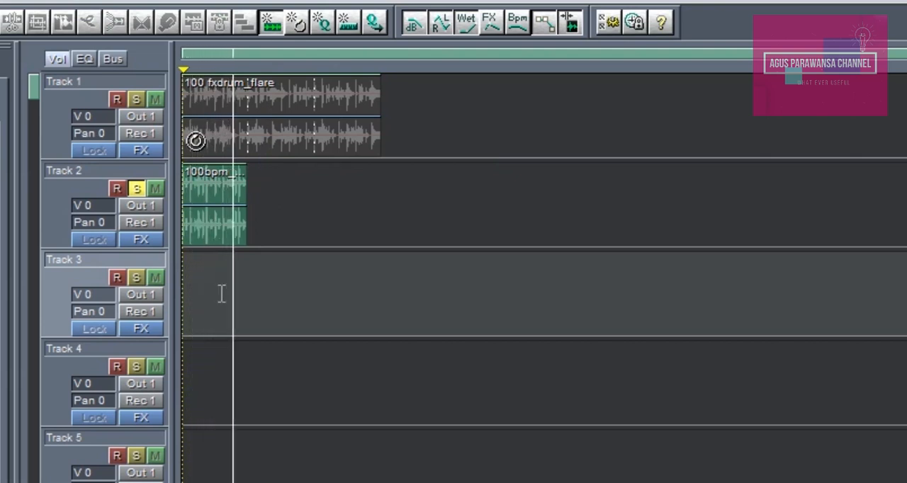
pyautogui.press('space')
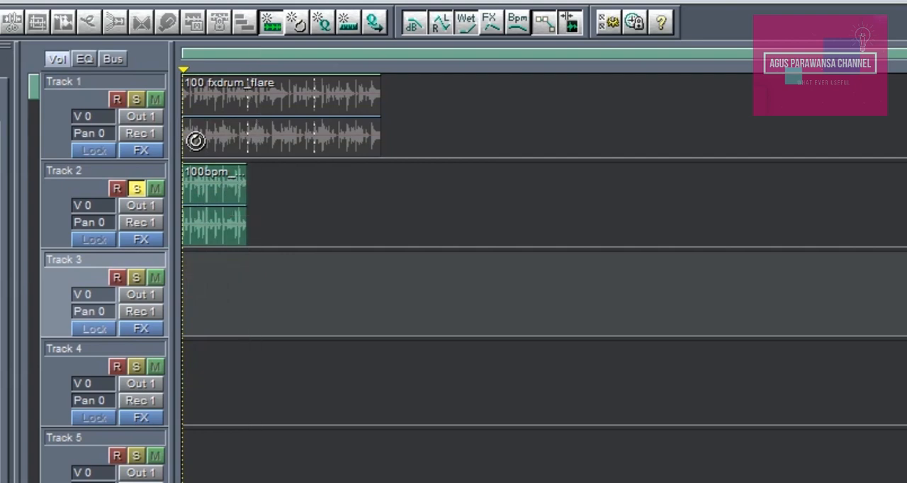
# Check the session tempo against the Pop Beat sample and close the advanced session properties without changes.
pyautogui.click(5, 2)
pyautogui.click(13, 296)
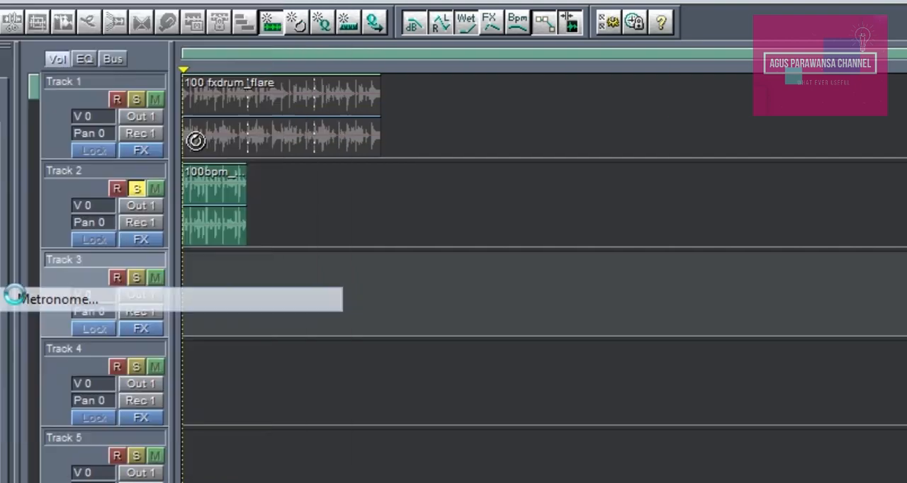
pyautogui.click(399, 301)
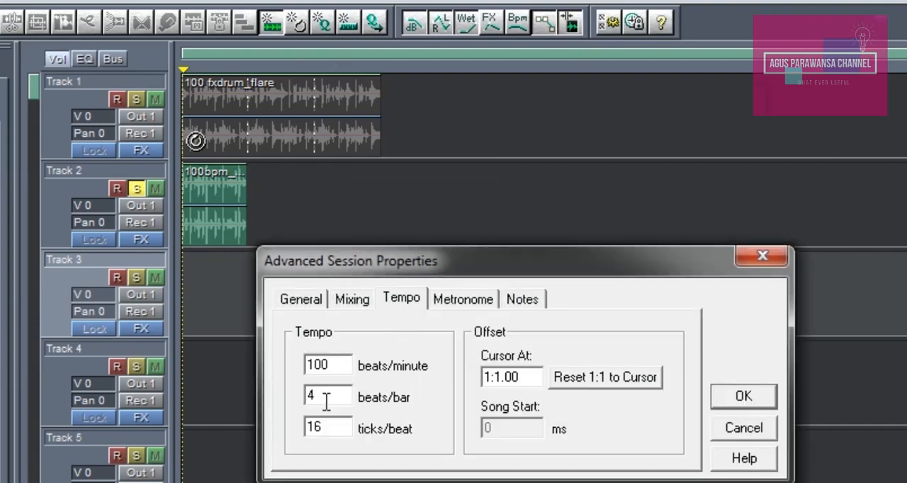
pyautogui.click(762, 255)
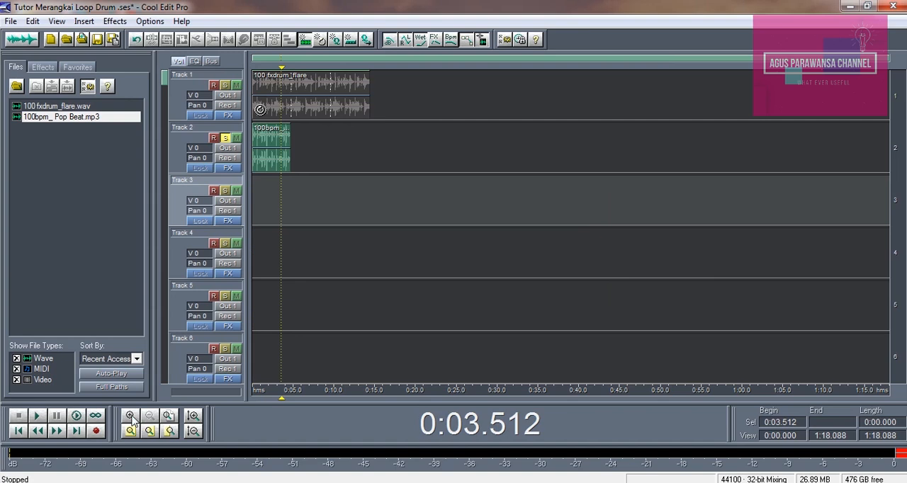
# Enable looping for the Pop Beat block on Track 2, repeating every 8 beats and following the session tempo, with no stretching.
pyautogui.click(132, 416)
pyautogui.moveTo(545, 63); pyautogui.dragTo(277, 66)
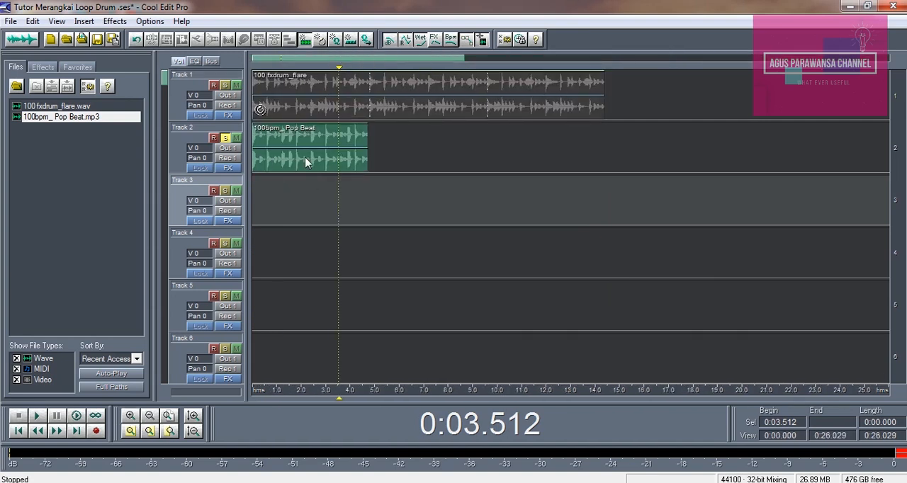
pyautogui.rightClick(305, 162)
pyautogui.click(324, 88)
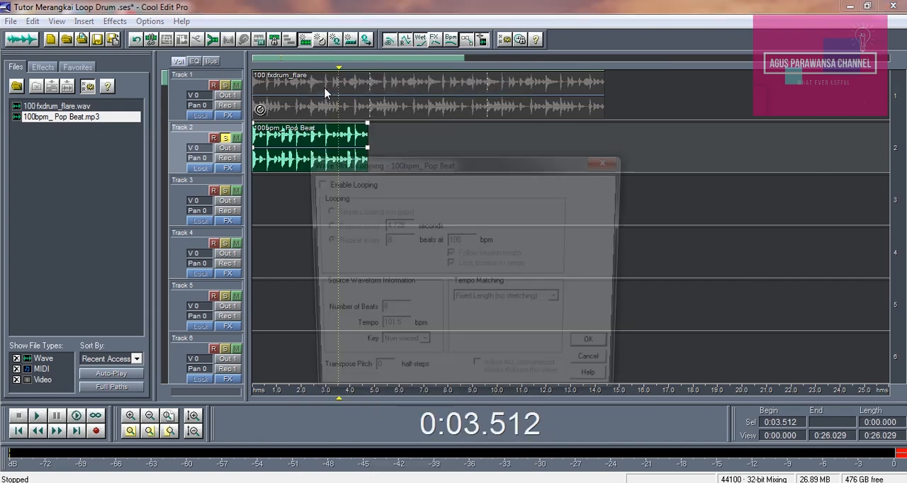
pyautogui.click(315, 183)
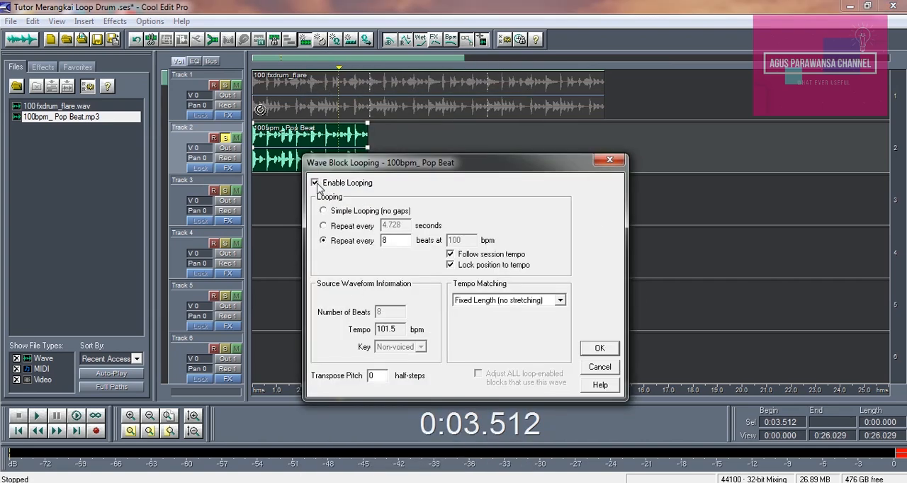
pyautogui.click(597, 350)
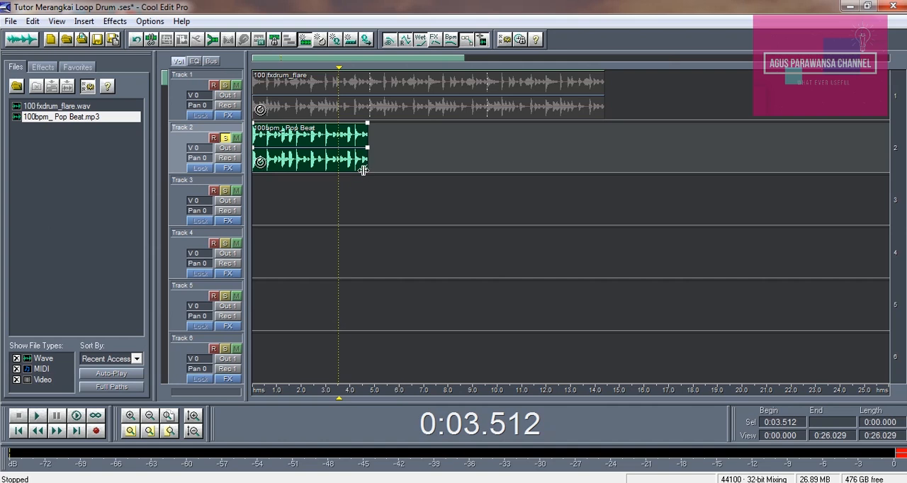
# Extend the looped Pop Beat block on Track 2 to end level with the Track 1 drum block at about 14.4 s.
pyautogui.moveTo(368, 164); pyautogui.dragTo(604, 163)
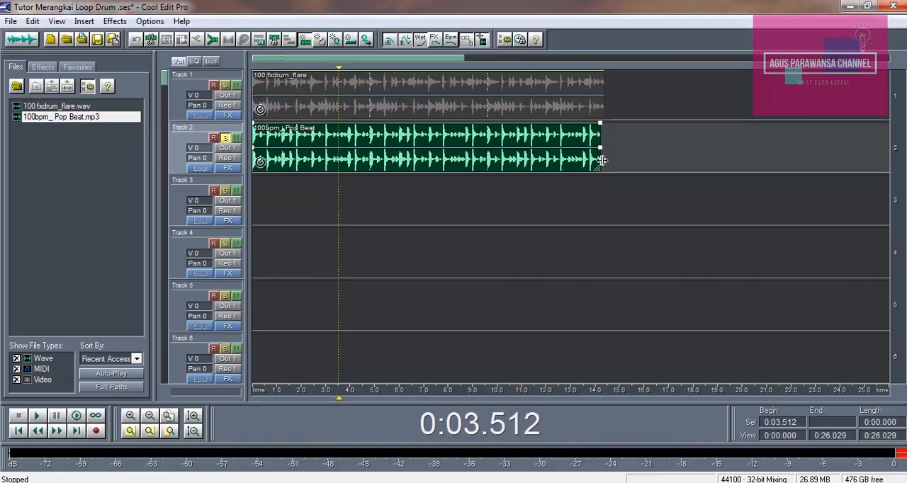
pyautogui.moveTo(601, 160); pyautogui.dragTo(603, 161)
pyautogui.click(596, 110)
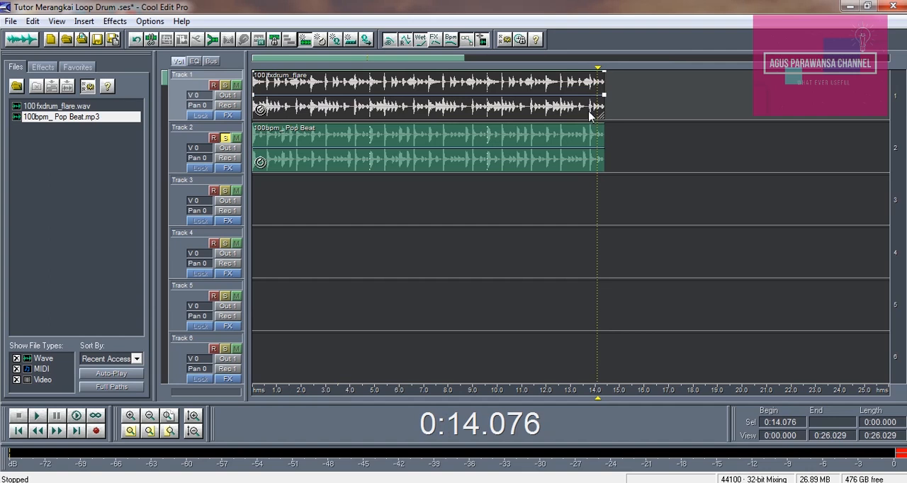
pyautogui.click(600, 163)
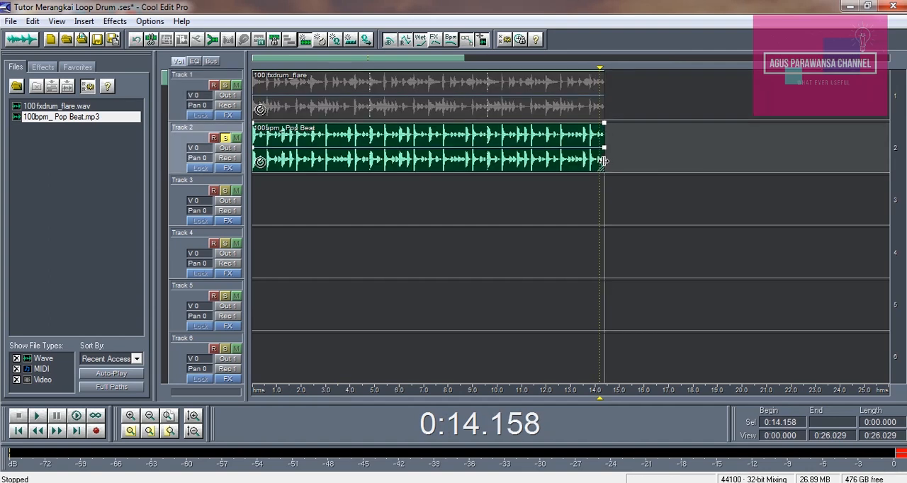
# Move the Pop Beat block along Track 2 to start at the second repeat of Track 1's loop, about 4.8 s.
pyautogui.click(433, 204)
pyautogui.click(151, 416)
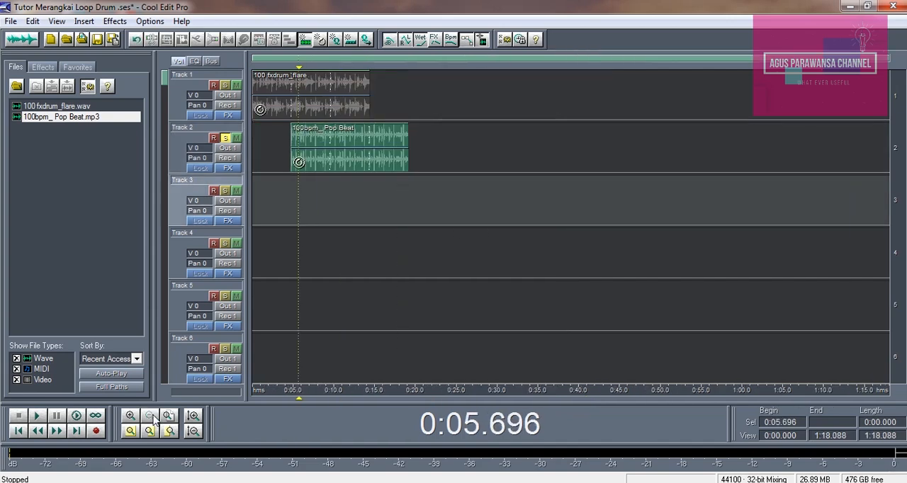
# Check the metronome settings without changes and play soloed Track 2 to compare the Pop Beat loop with the metronome.
pyautogui.click(148, 22)
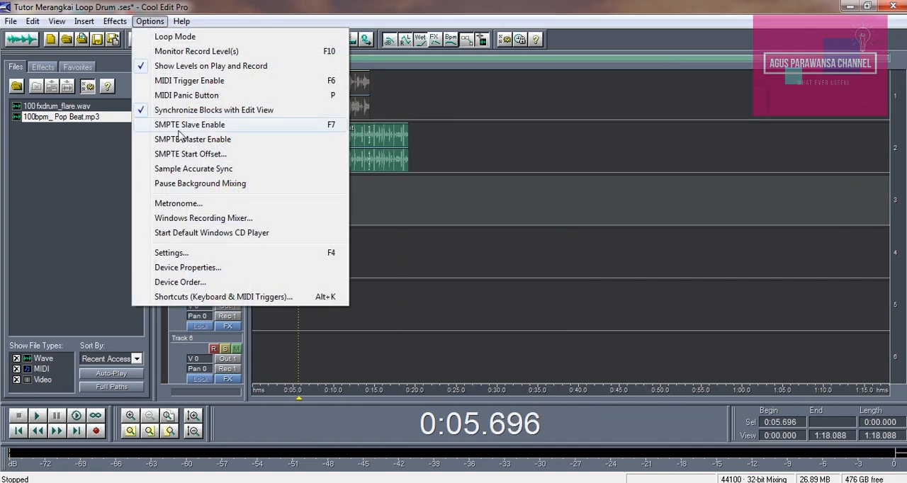
pyautogui.click(183, 204)
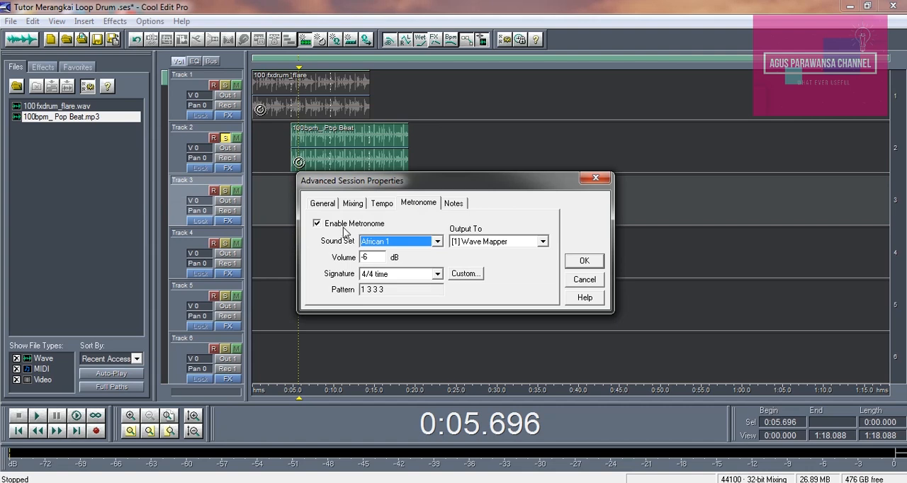
pyautogui.click(596, 257)
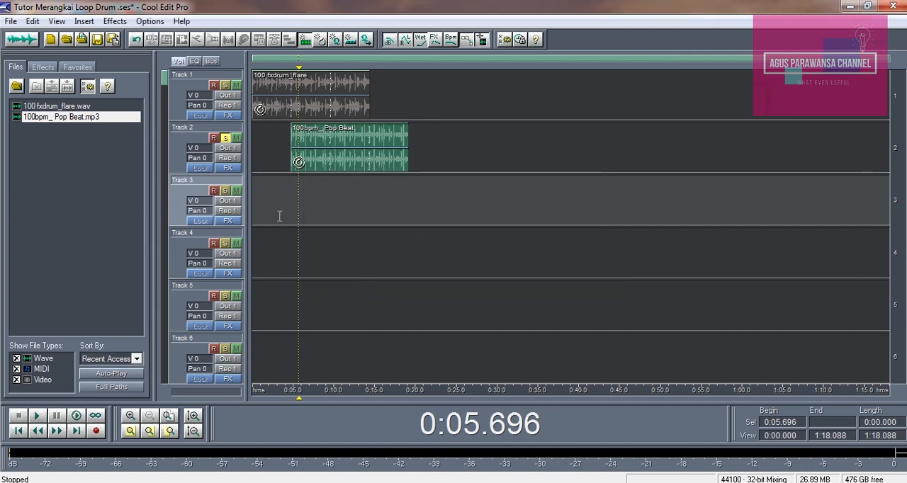
pyautogui.press('space')
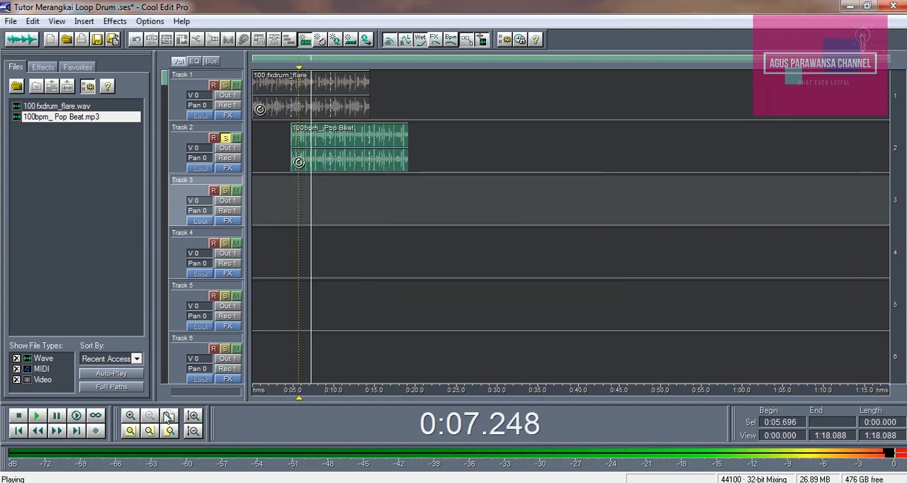
pyautogui.click(131, 416)
pyautogui.click(454, 56)
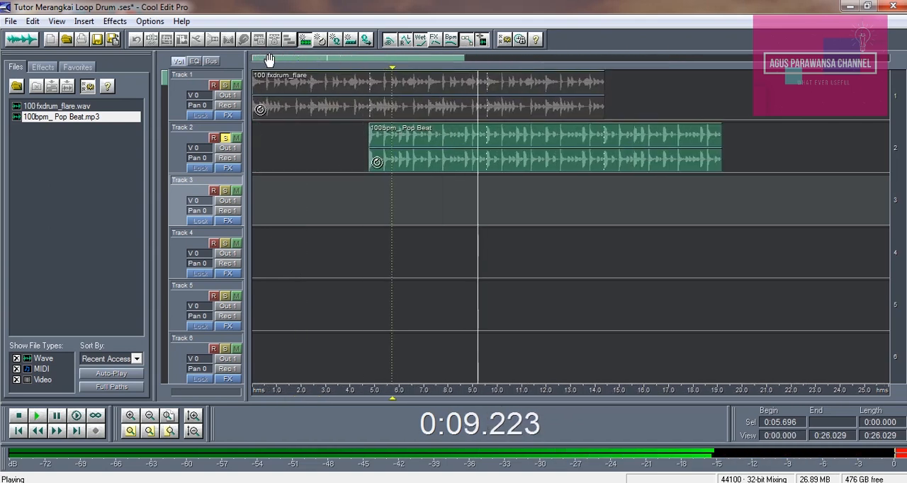
pyautogui.click(362, 204)
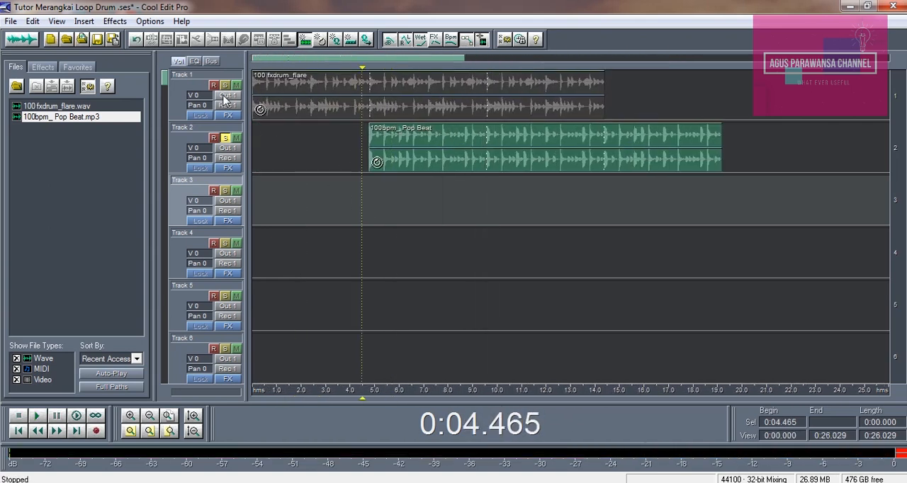
# Turn off solo on Track 2 and play both tracks together from the session start at 0:00.000.
pyautogui.click(226, 139)
pyautogui.click(275, 145)
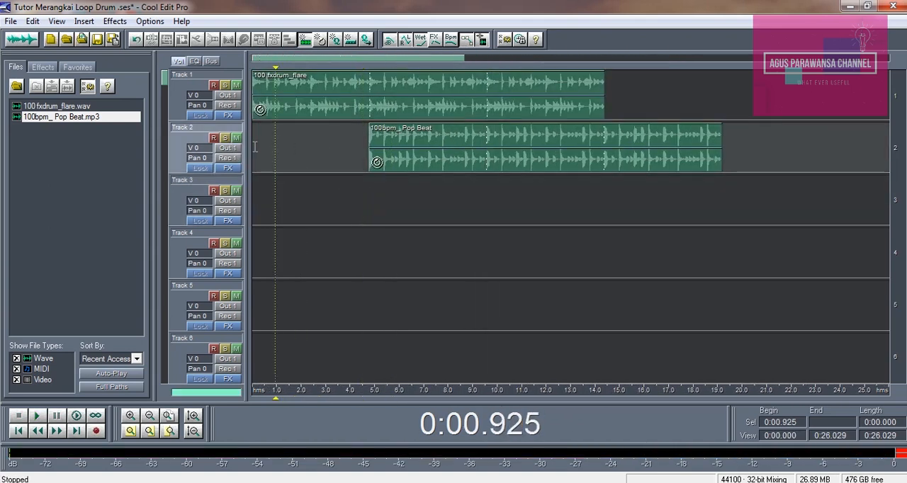
pyautogui.click(253, 151)
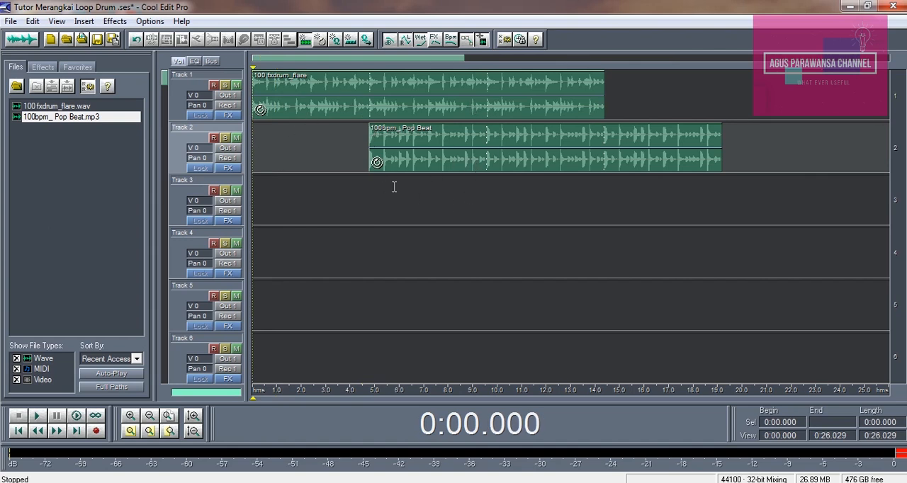
pyautogui.press('space')
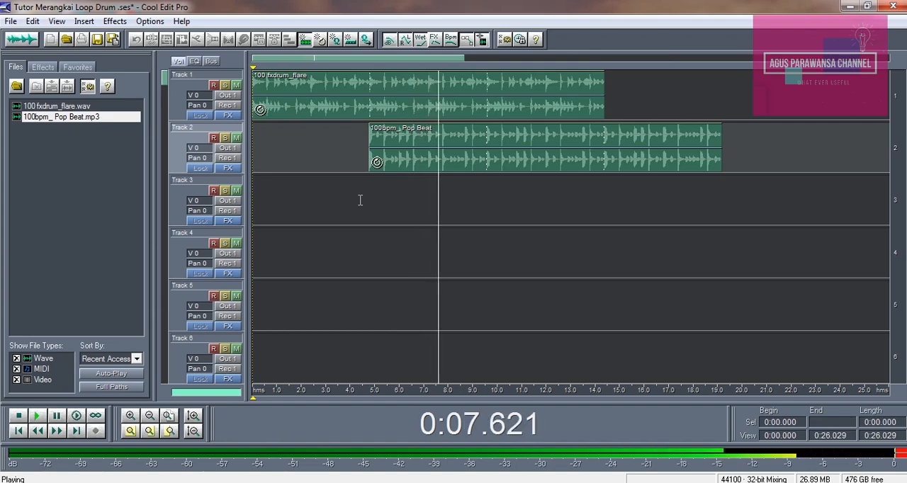
pyautogui.press('space')
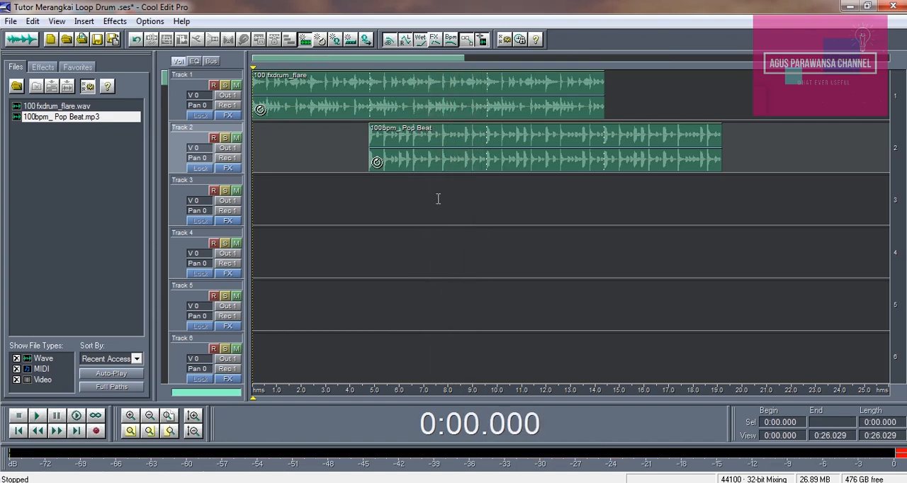
# Disable the session metronome and play the two drum tracks from the start without it.
pyautogui.click(150, 20)
pyautogui.click(191, 208)
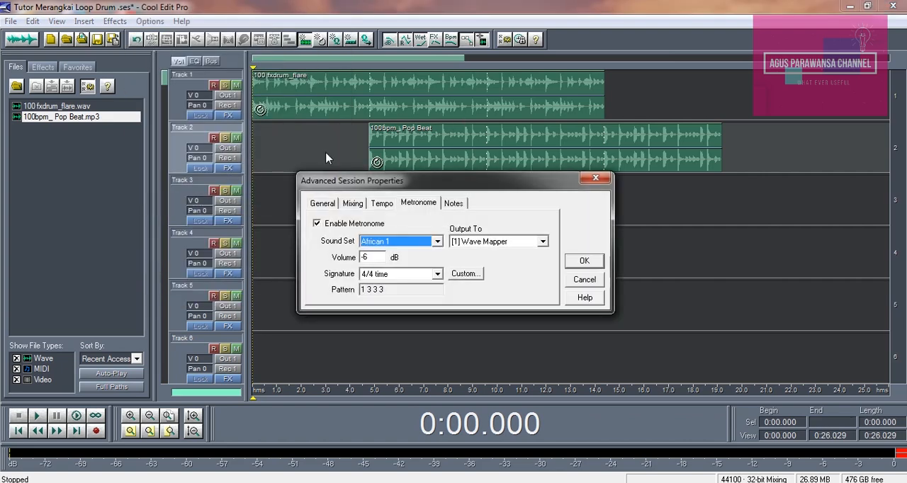
pyautogui.click(317, 223)
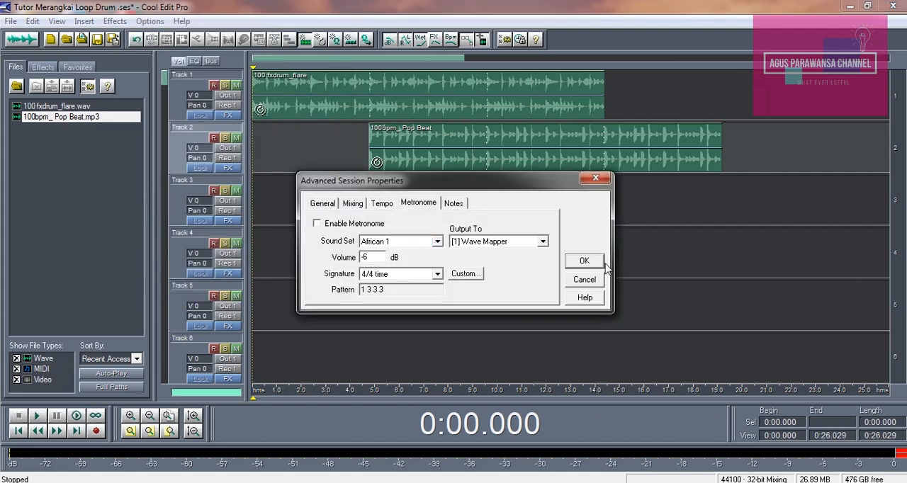
pyautogui.click(584, 261)
pyautogui.click(37, 416)
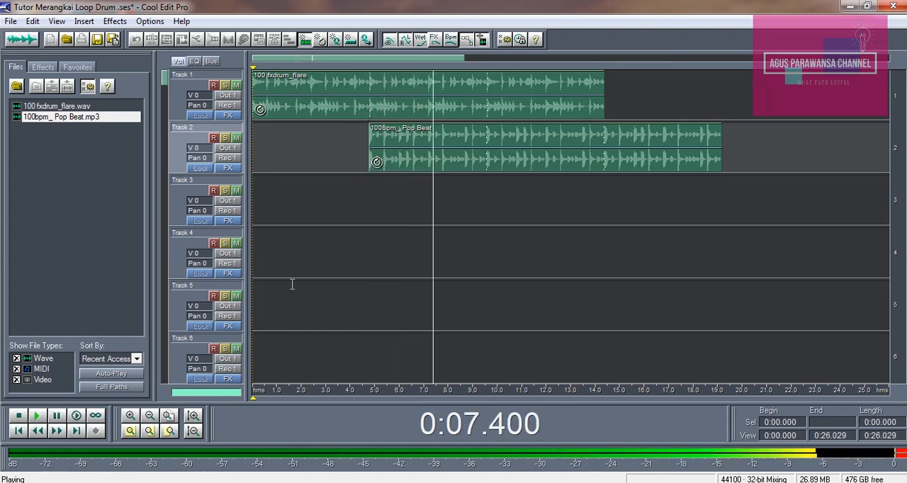
pyautogui.press('space')
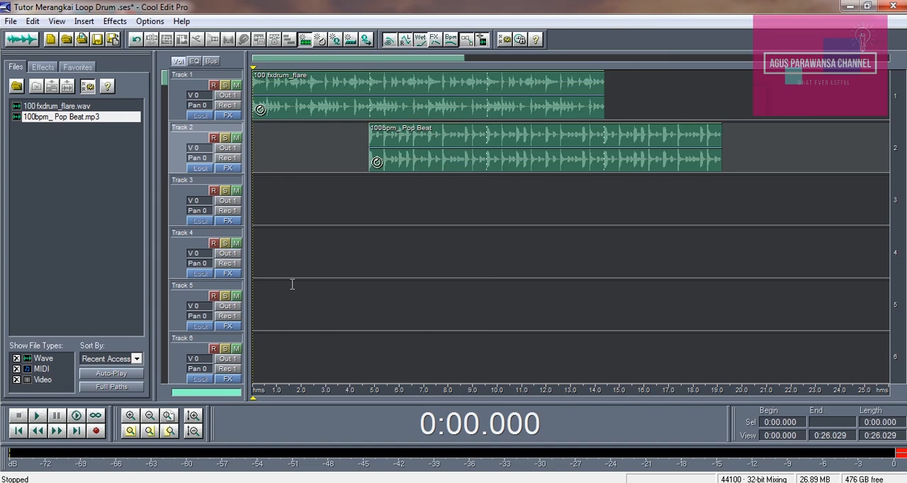
# Disable looping for the 100 fxdrum_flare block on Track 1.
pyautogui.click(526, 95)
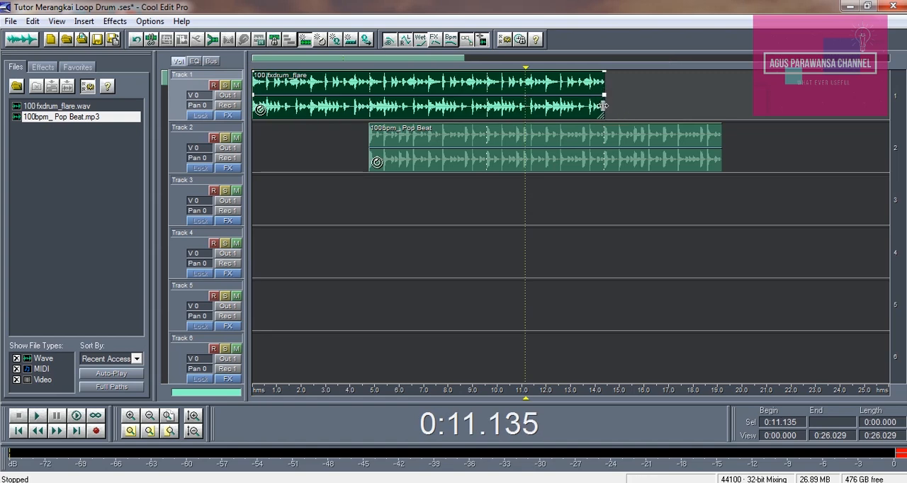
pyautogui.moveTo(602, 105)
pyautogui.mouseDown()
pyautogui.moveTo(814, 114)
pyautogui.moveTo(605, 114)
pyautogui.mouseUp()
pyautogui.rightClick(349, 115)
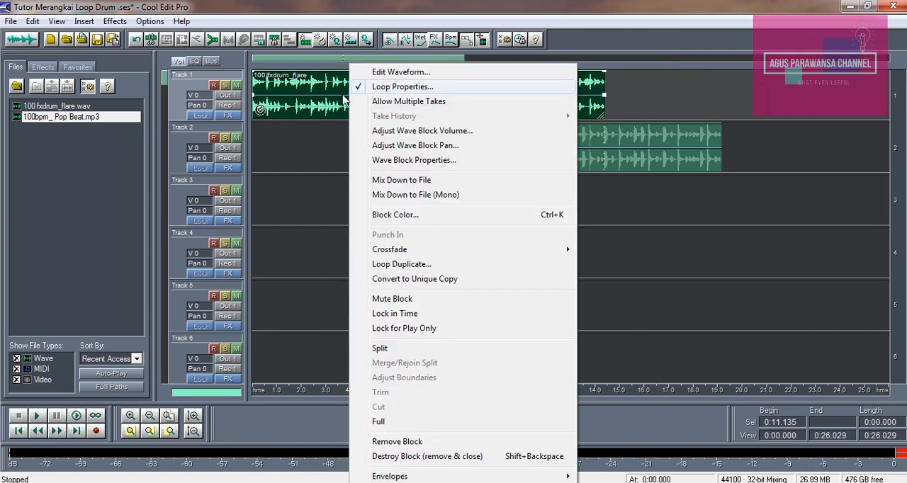
pyautogui.click(324, 107)
pyautogui.rightClick(324, 108)
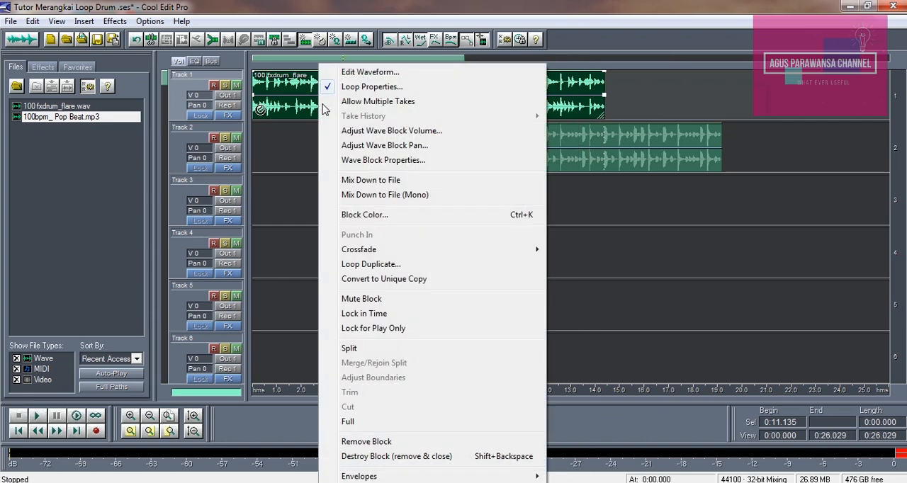
pyautogui.click(357, 87)
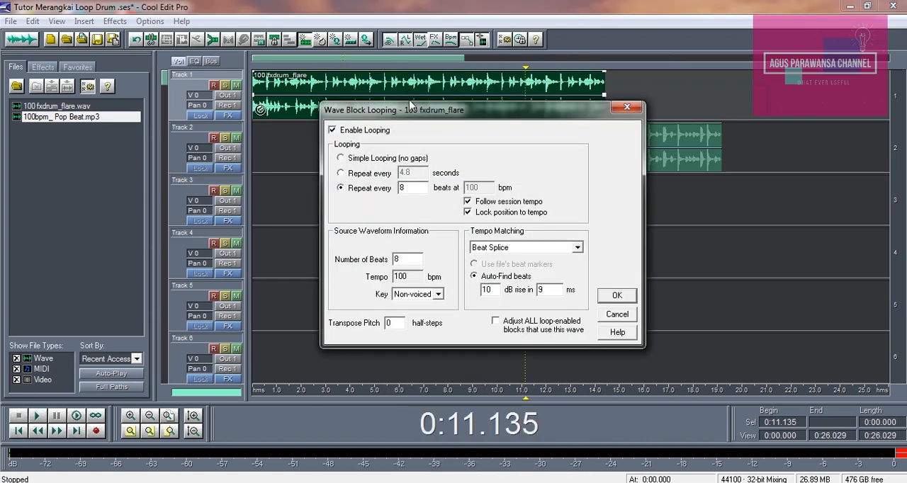
pyautogui.click(333, 131)
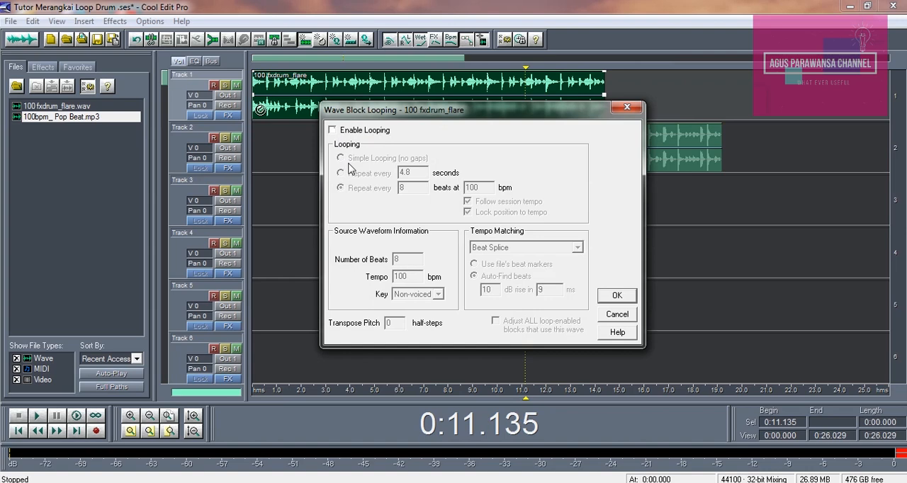
pyautogui.click(615, 294)
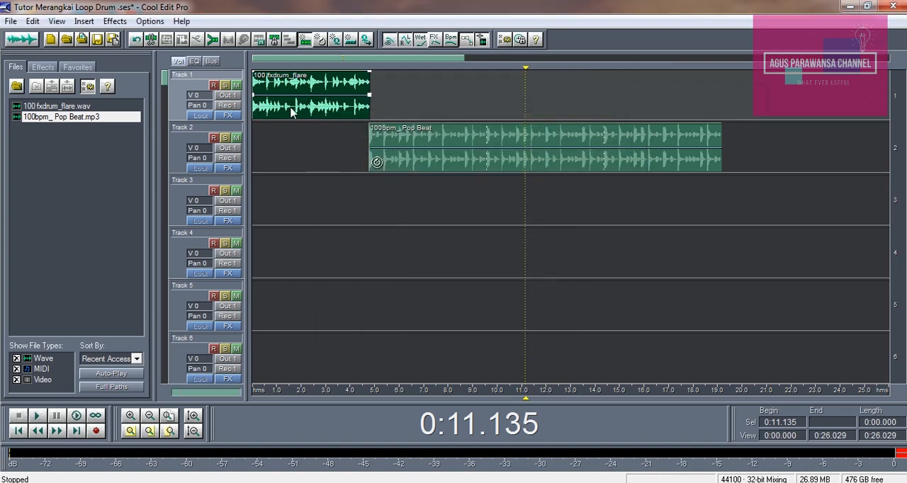
# Place two copies of the unlooped 100 fxdrum_flare block further along Track 1 and delete both copies.
pyautogui.moveTo(291, 106); pyautogui.dragTo(387, 108)
pyautogui.click(445, 106)
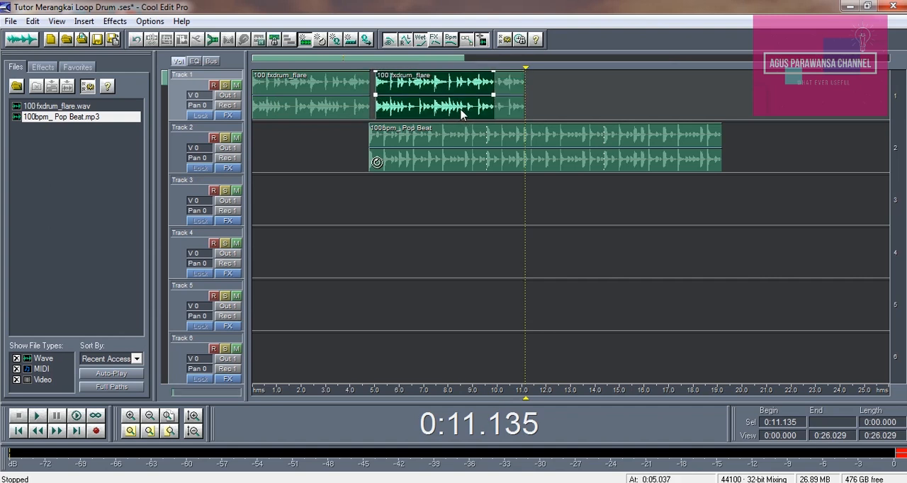
pyautogui.moveTo(450, 110); pyautogui.dragTo(439, 106)
pyautogui.click(447, 103)
pyautogui.press('Delete')
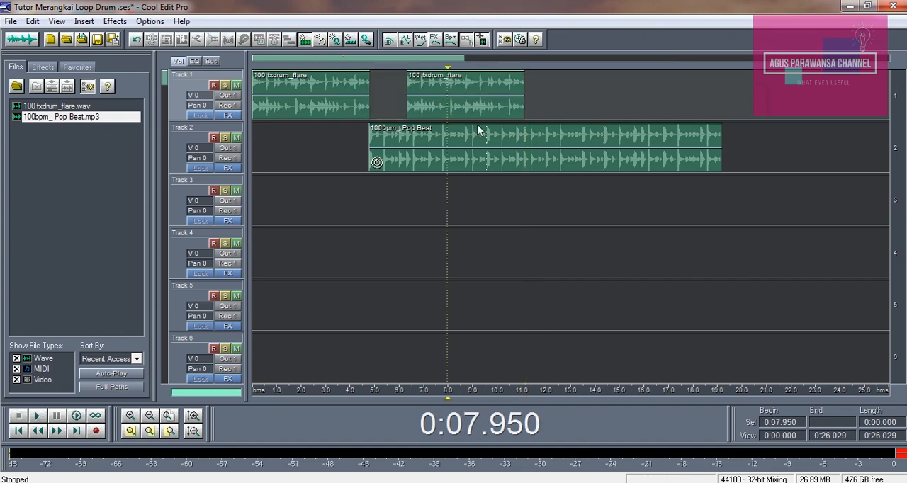
pyautogui.click(479, 106)
pyautogui.press('Delete')
# Enable looping for the 100 fxdrum_flare block on Track 1, repeating every 8 beats and following the session tempo.
pyautogui.click(324, 107)
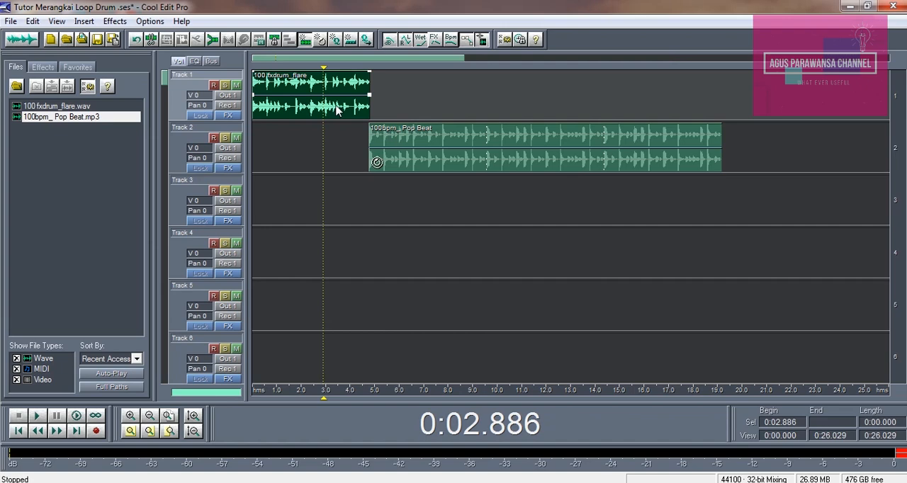
pyautogui.rightClick(337, 112)
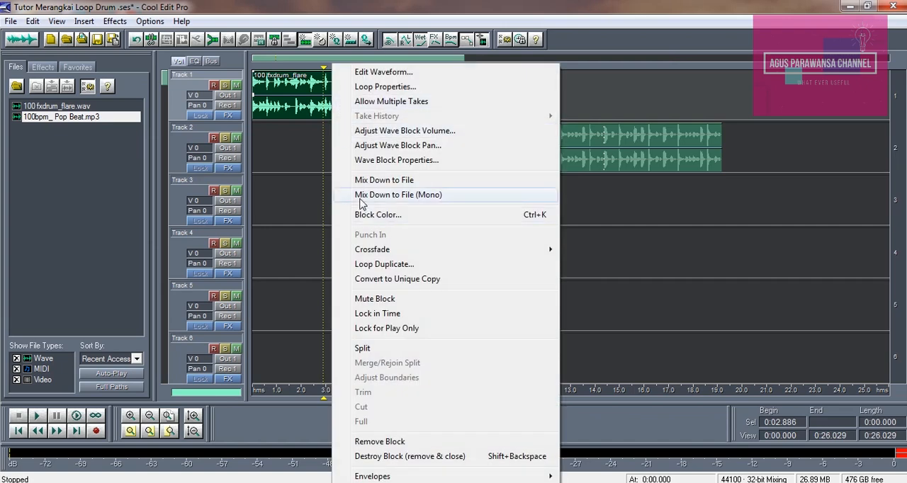
pyautogui.click(368, 90)
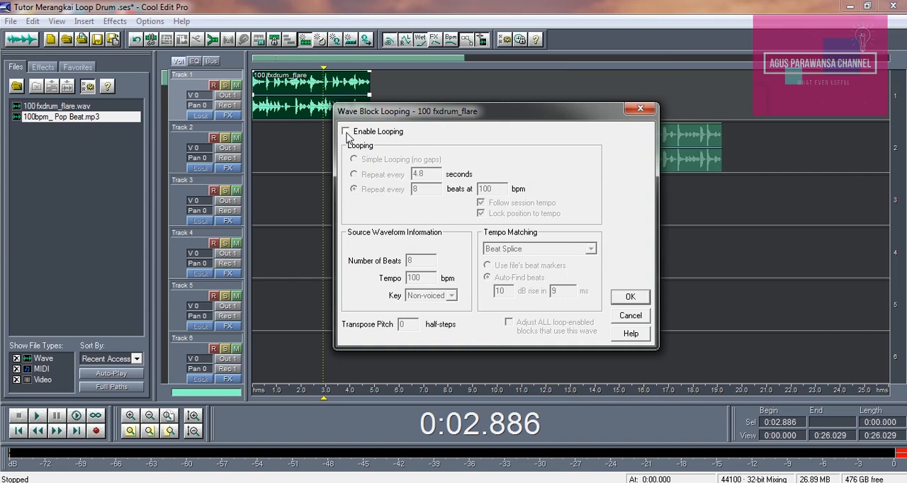
pyautogui.click(347, 133)
pyautogui.click(636, 297)
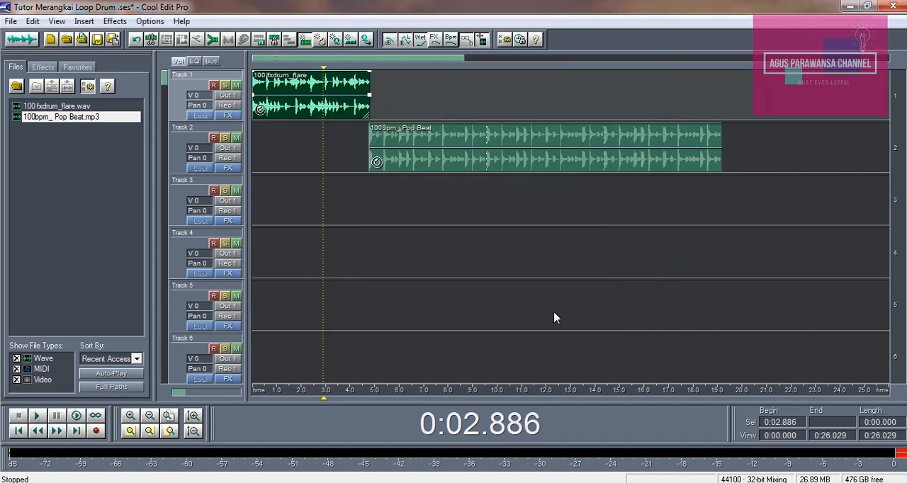
# Extend the looped 100 fxdrum_flare block on Track 1 to end level with the Pop Beat block at about 19.2 s.
pyautogui.moveTo(369, 116); pyautogui.dragTo(722, 111)
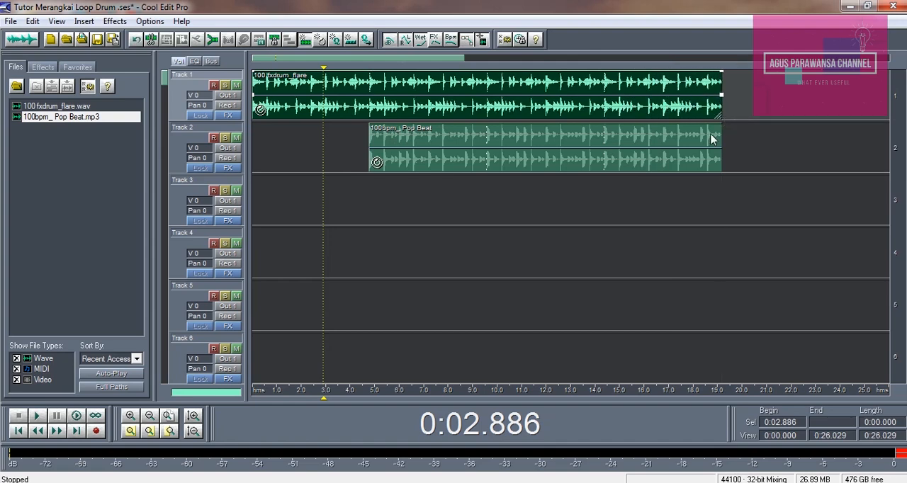
pyautogui.click(712, 140)
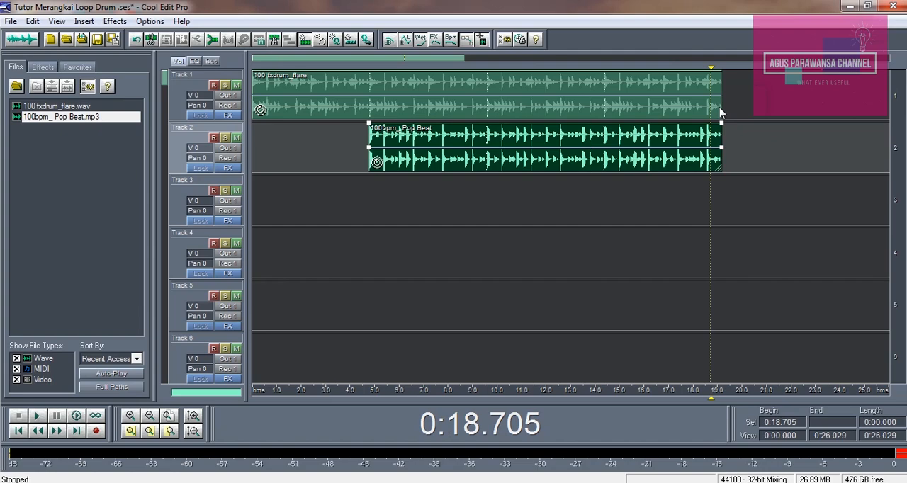
pyautogui.click(718, 111)
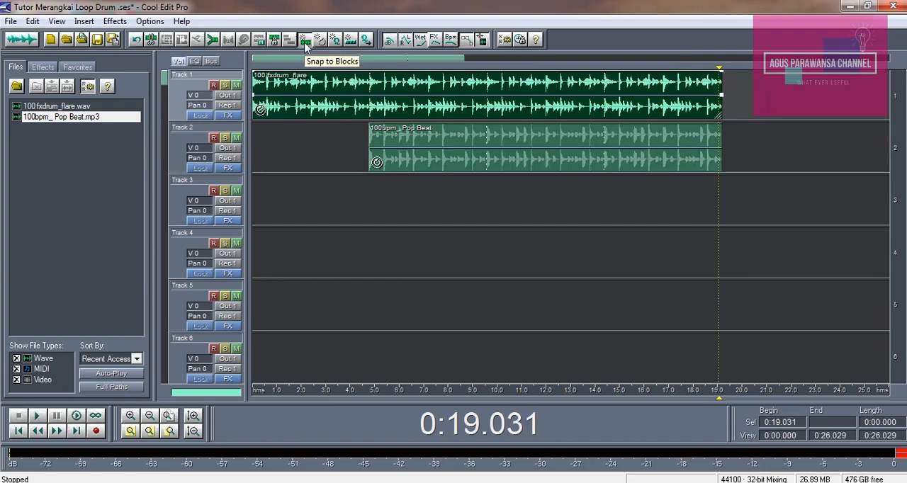